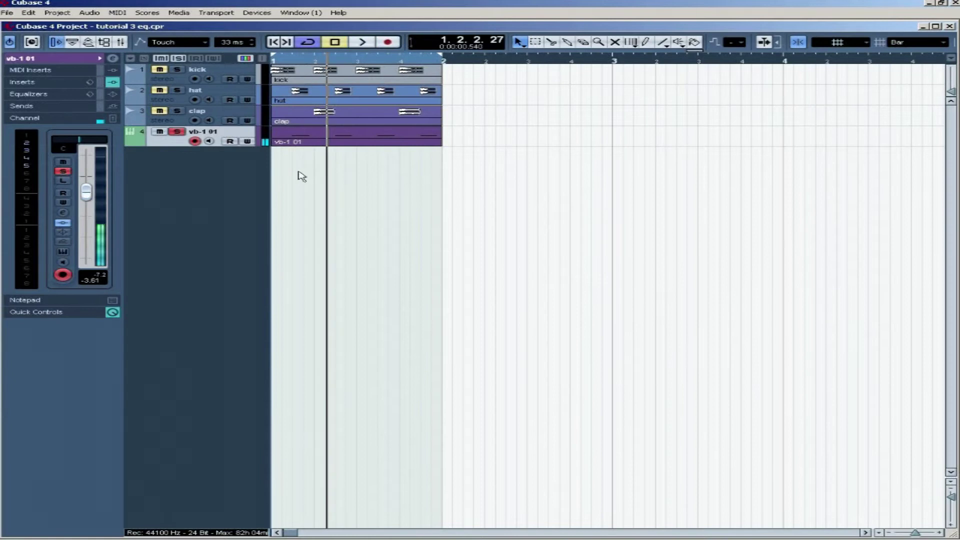
Audition the vb-1 01, kick, clap and hat tracks in solo, then switch the solos back off.
click(176, 131)
click(176, 111)
click(176, 90)
click(177, 69)
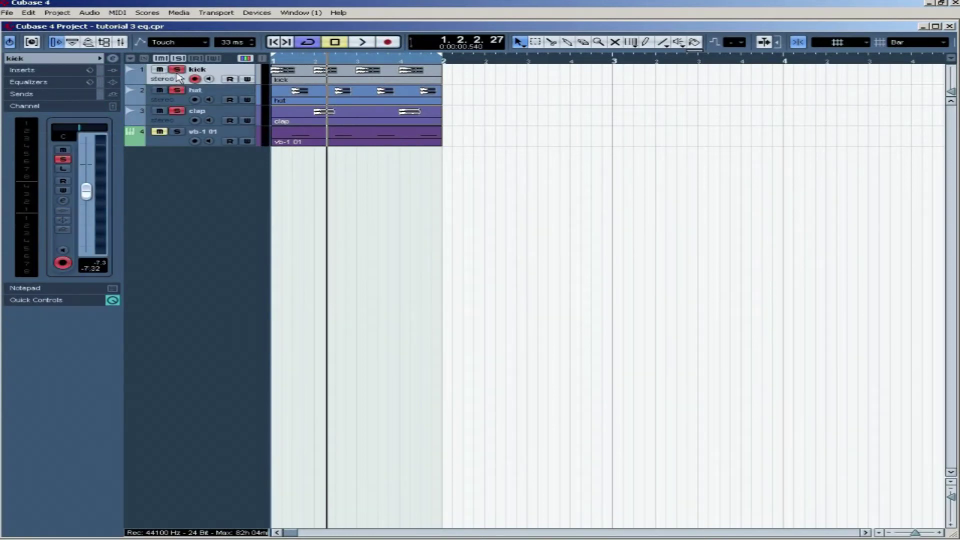
click(177, 90)
click(176, 110)
Clear the last kick solo and add a new stereo audio track.
click(176, 69)
right_click(198, 154)
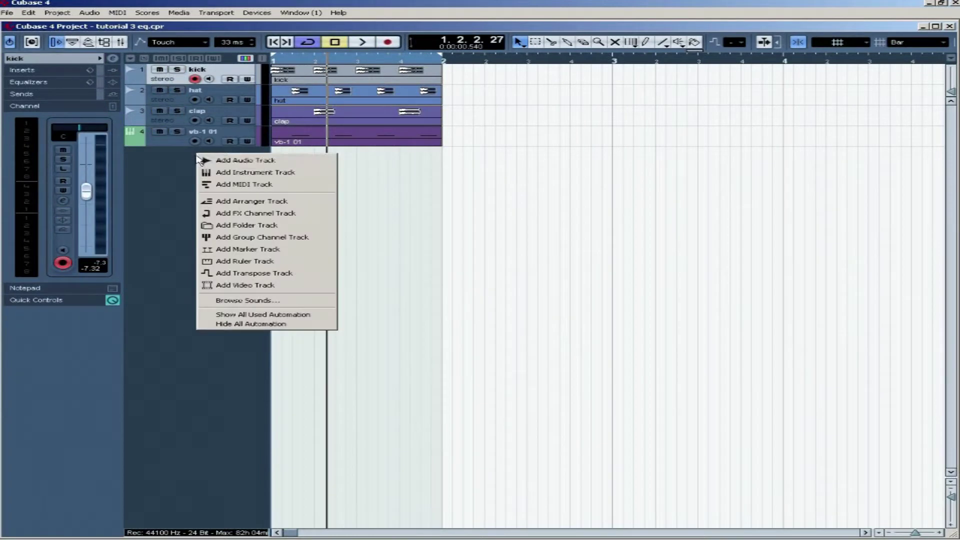
click(245, 160)
click(495, 287)
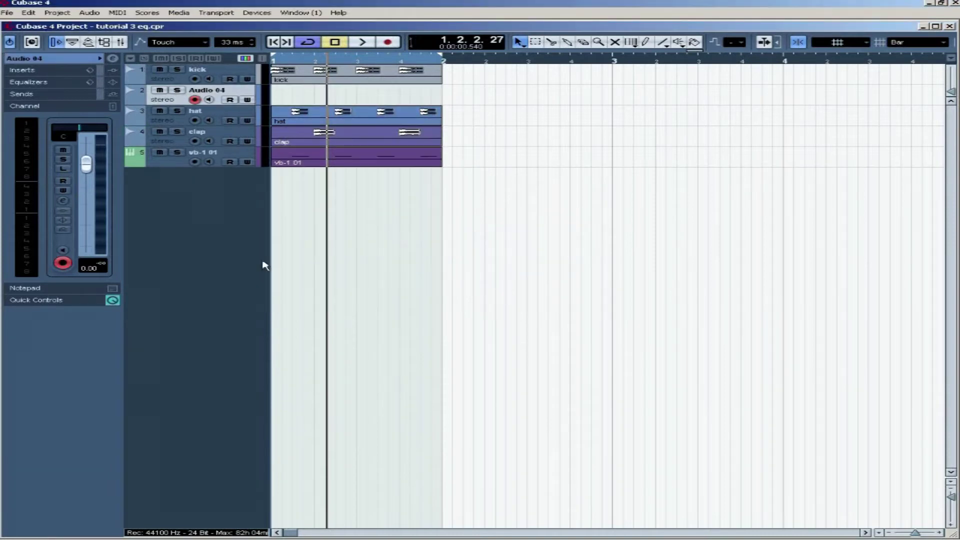
Rename the new Audio 04 track to 'ride' and return to the project start.
double_click(208, 90)
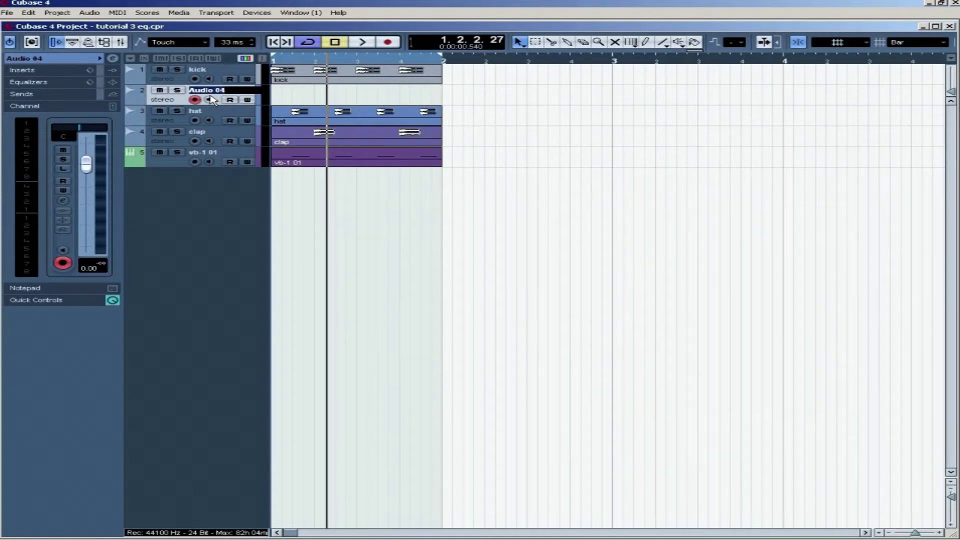
text(ride)
key(Return)
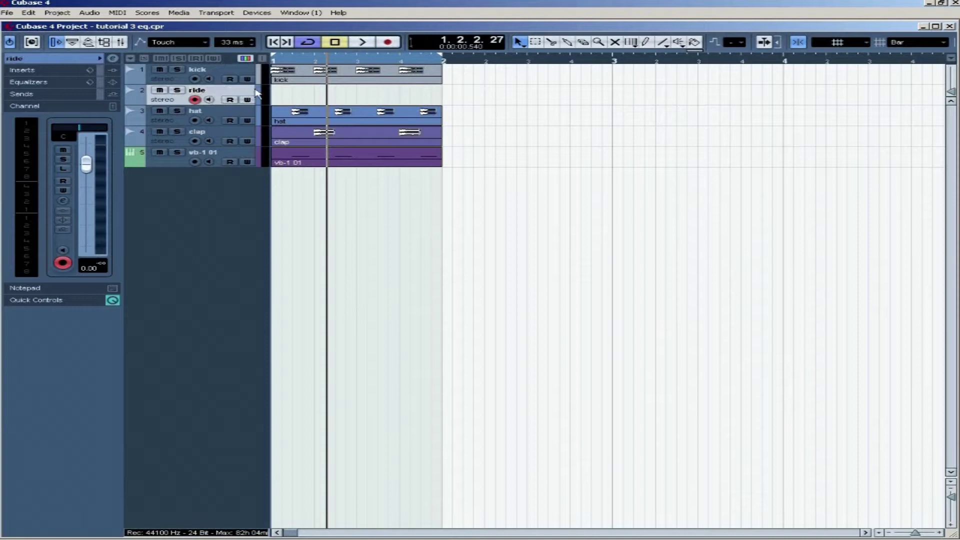
click(300, 61)
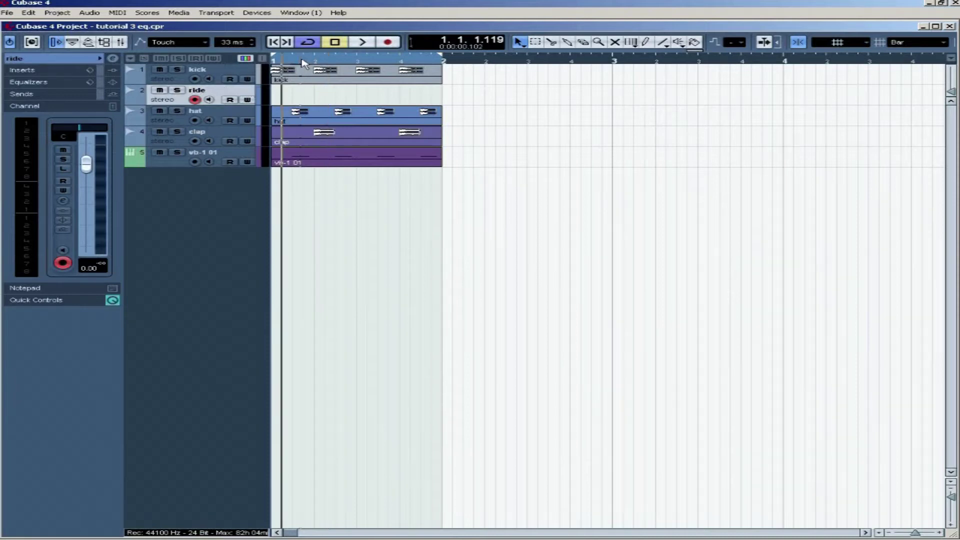
Import Ride 909 2_eq from the Sample Pack's Rides folder onto the ride track.
click(9, 15)
mouse_move(158, 161)
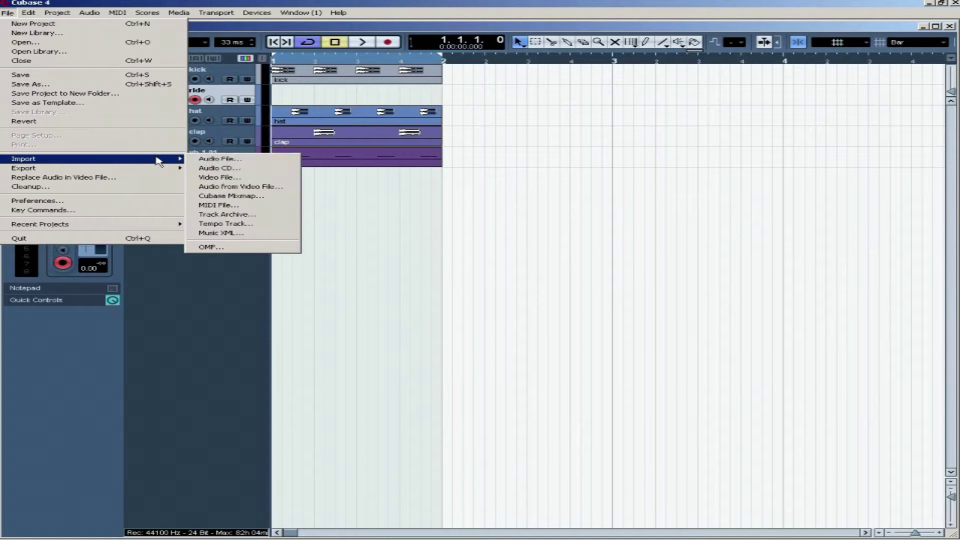
click(217, 158)
click(414, 66)
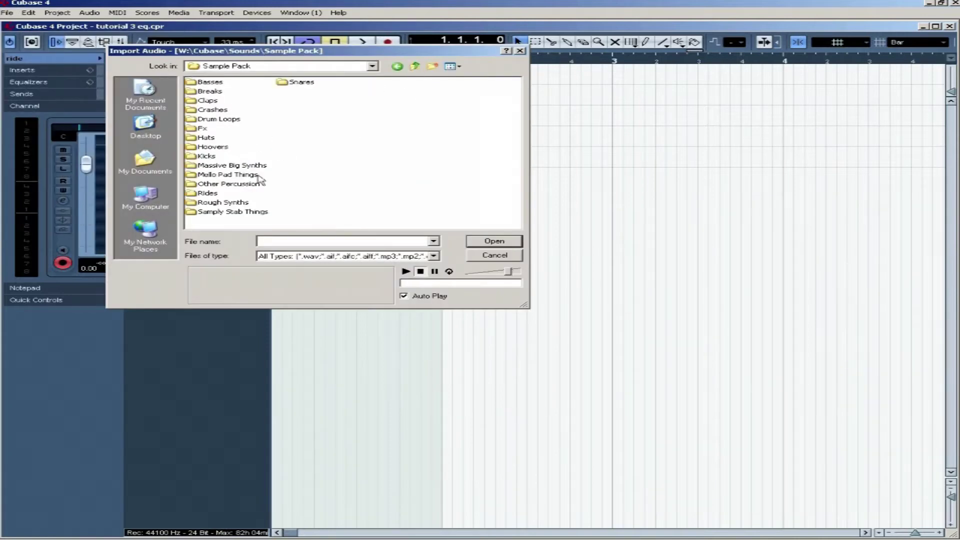
double_click(218, 193)
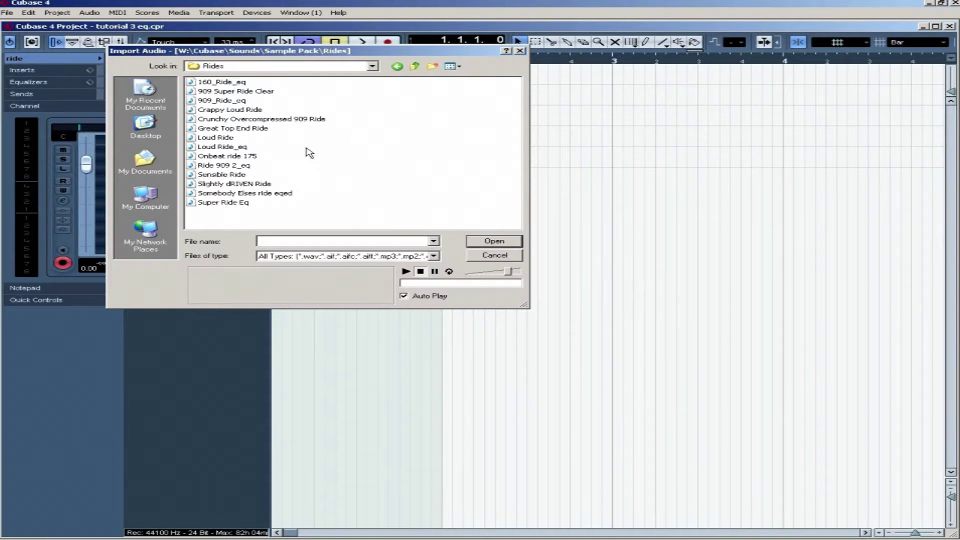
click(237, 167)
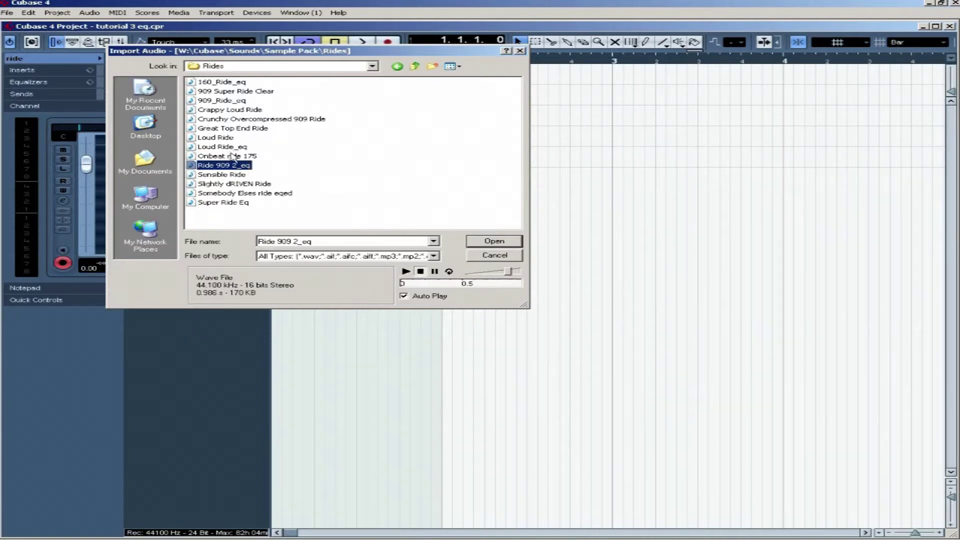
click(229, 156)
click(228, 166)
click(490, 242)
Convert the imported ride event into a part and extend it to bar 2.
click(524, 330)
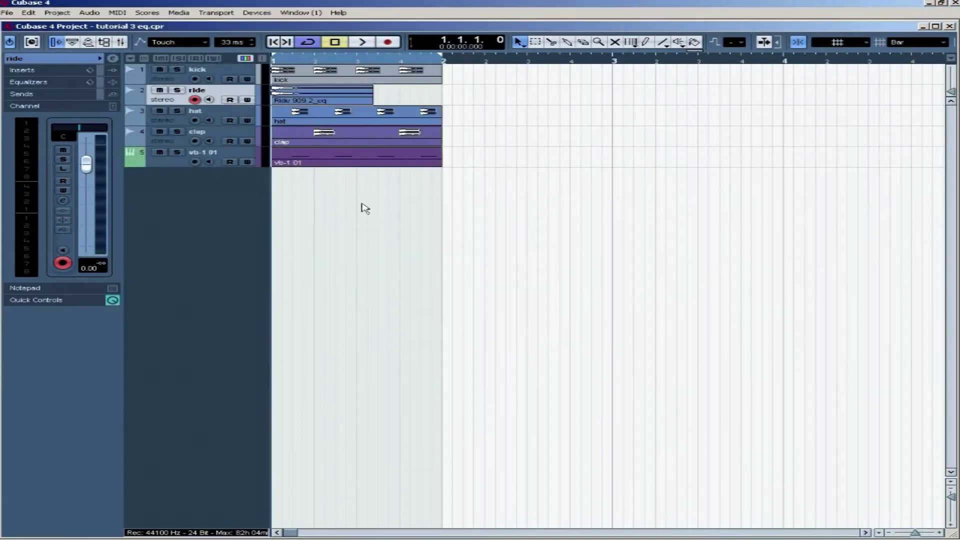
click(322, 102)
right_click(343, 96)
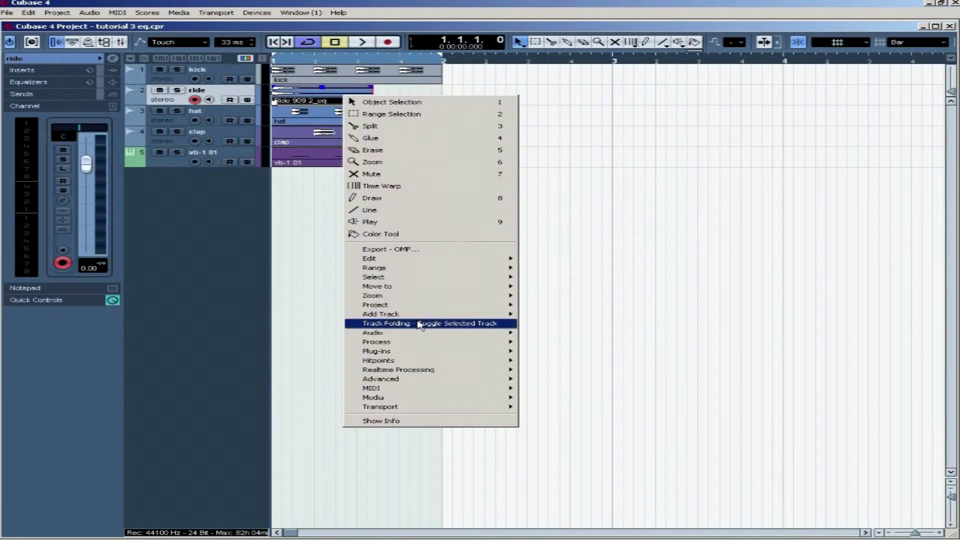
mouse_move(511, 336)
click(549, 351)
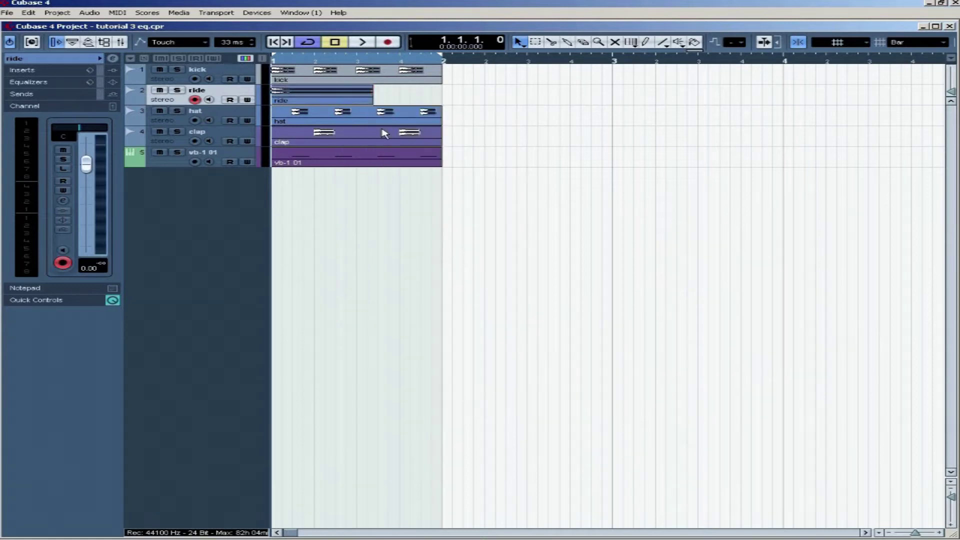
drag(368, 102, 442, 103)
In the part editor, trim the ride sample to one beat and duplicate it into four hits.
double_click(430, 95)
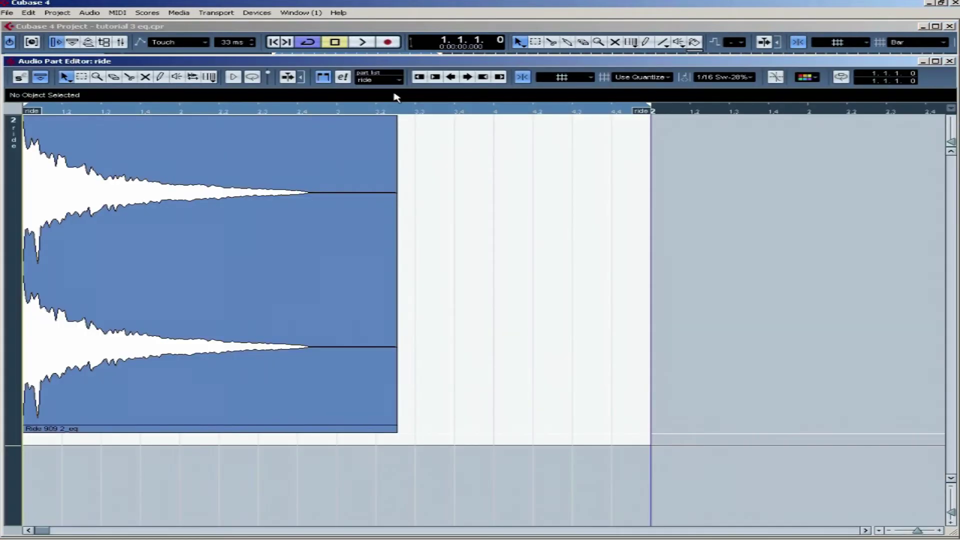
alt+click(180, 269)
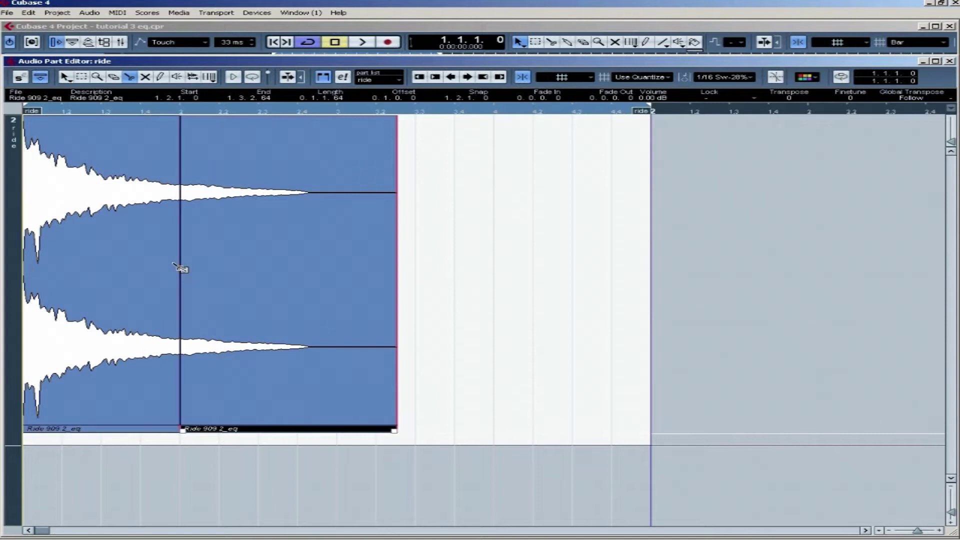
key(Delete)
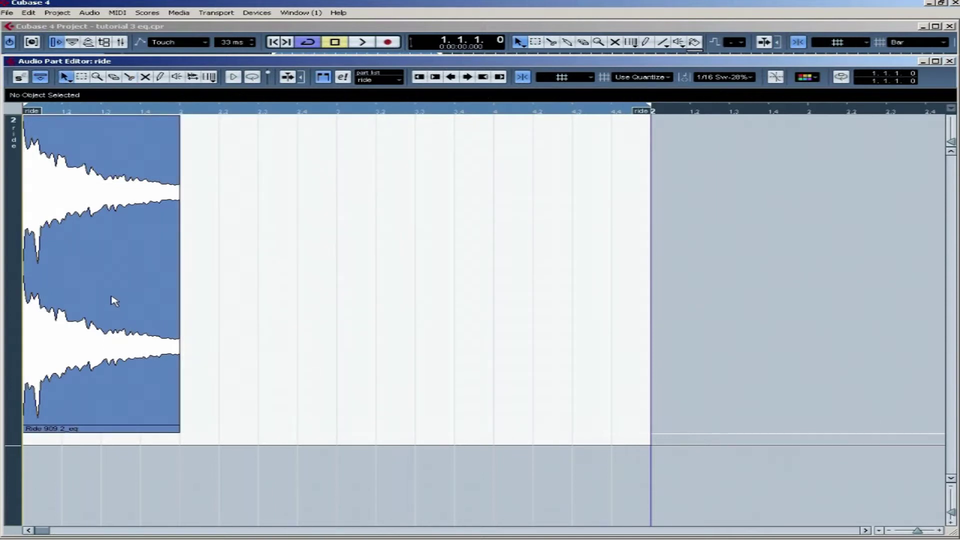
click(115, 299)
key(ctrl+d)
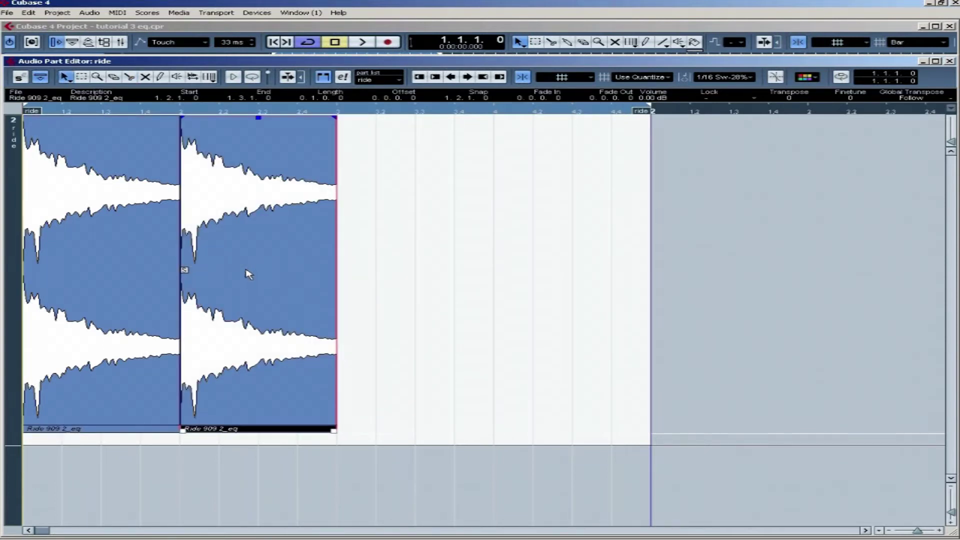
key(ctrl+d)
key(ctrl+d)
click(950, 61)
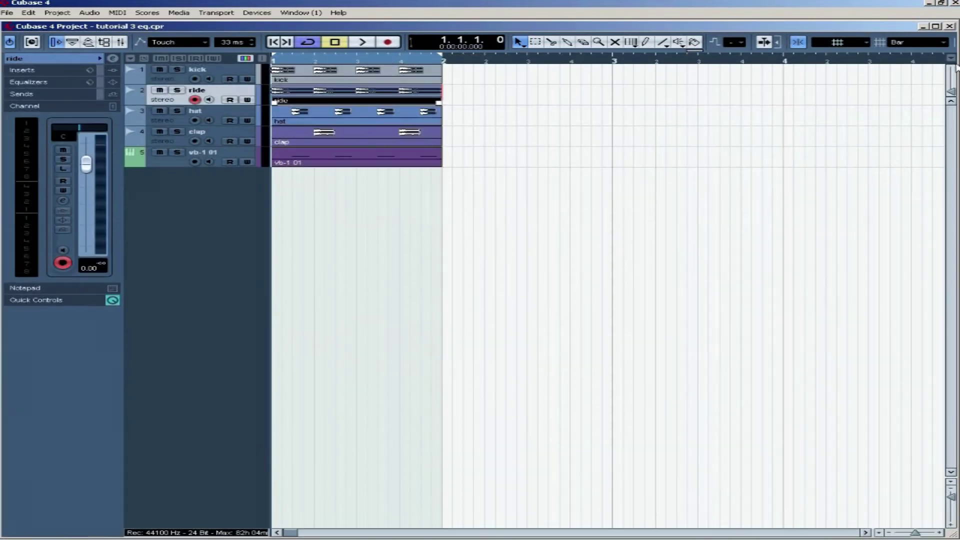
Duplicate the ride track, creating 'Copy of ride'.
right_click(220, 97)
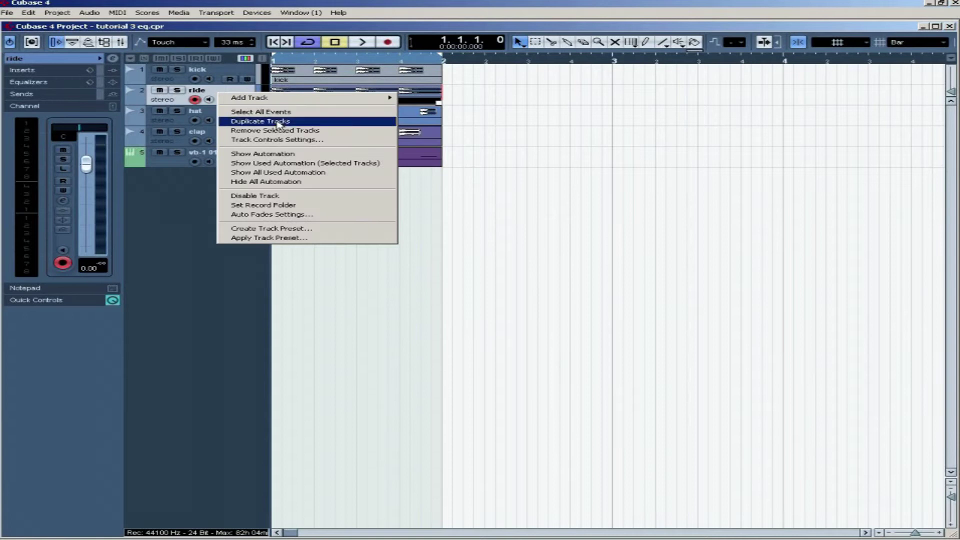
click(293, 126)
click(182, 100)
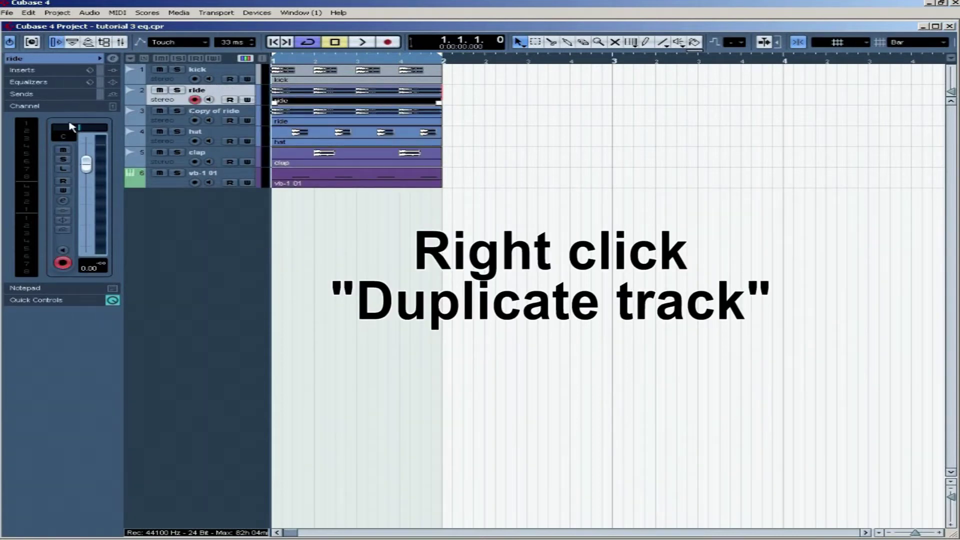
Pan Copy of ride to R36 and the original ride track to L30.
click(198, 114)
drag(79, 128, 91, 132)
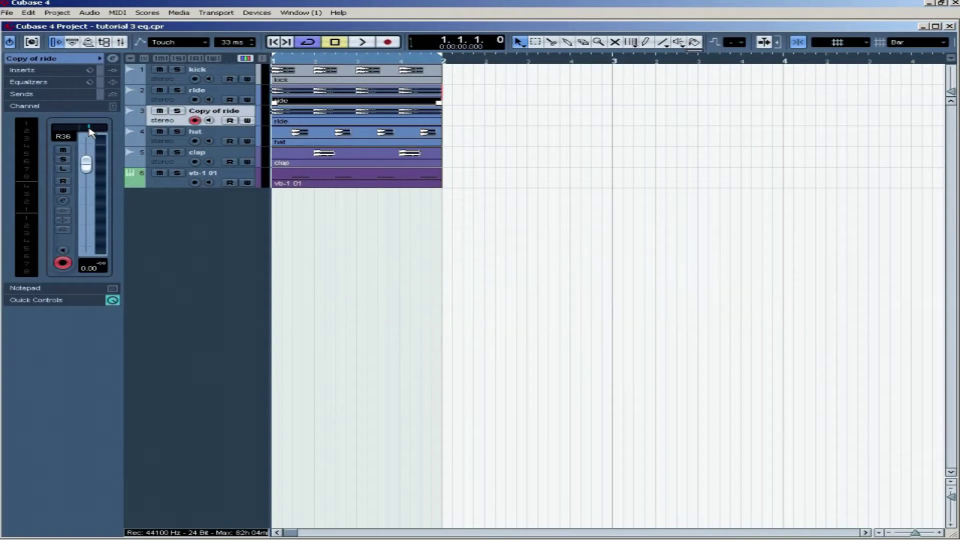
click(204, 91)
drag(79, 128, 61, 131)
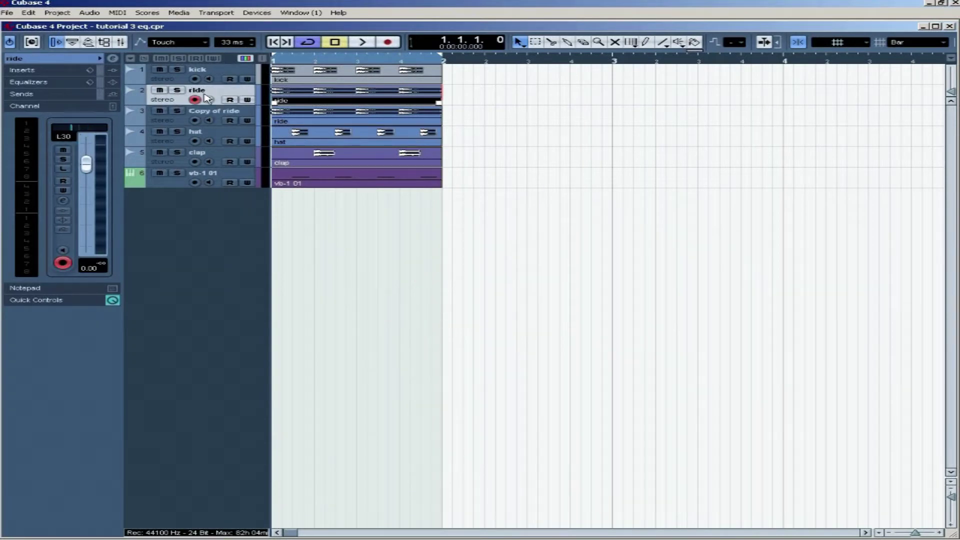
click(214, 108)
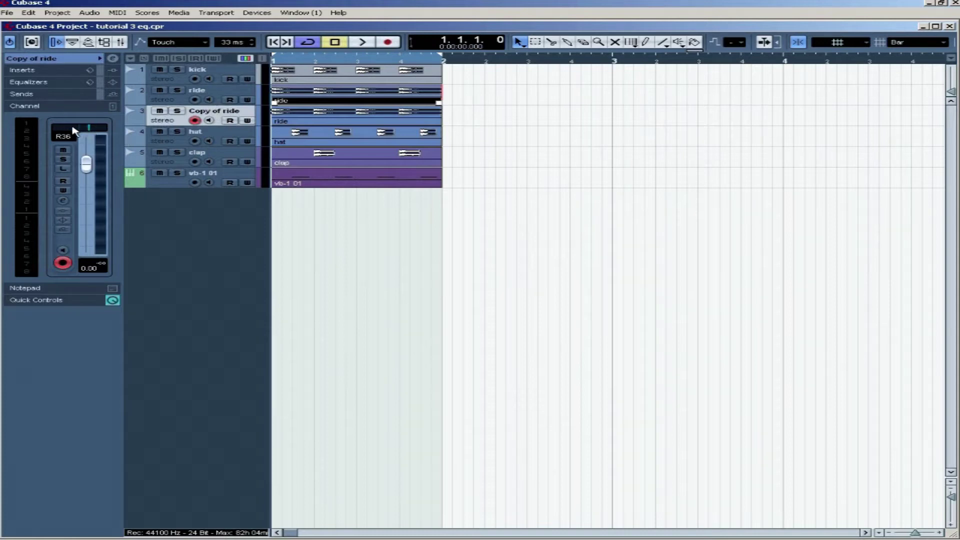
click(205, 95)
click(209, 113)
Shift all four Copy of ride hits an eighth note later, keeping the part length.
double_click(311, 116)
drag(767, 204, 102, 307)
drag(115, 257, 190, 260)
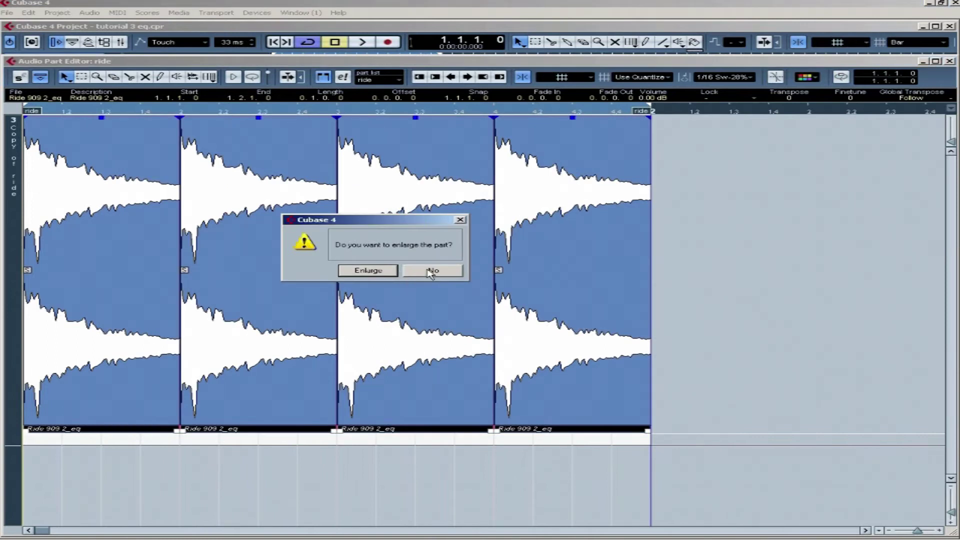
click(431, 271)
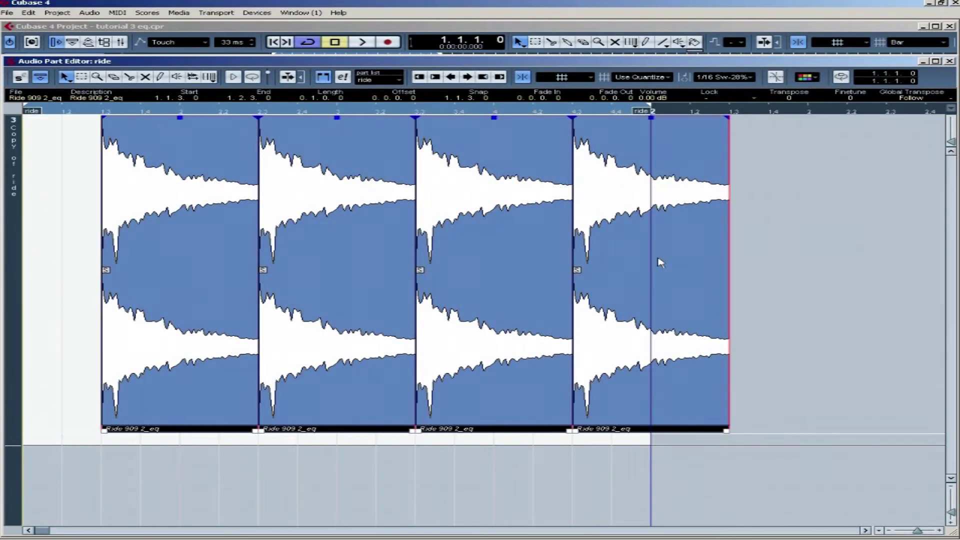
Split the last hit at bar 2, move the overhang to the bar start, and close the editor.
key(3)
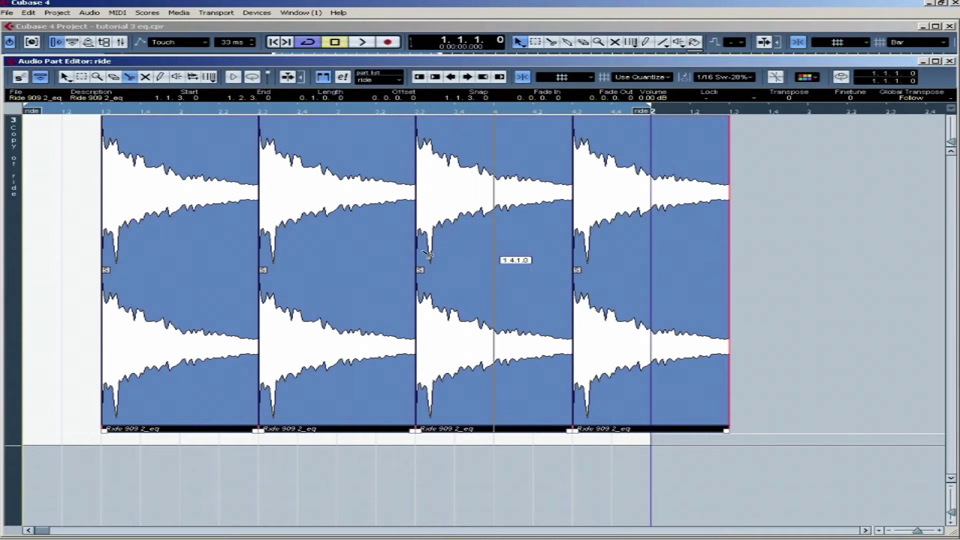
click(659, 285)
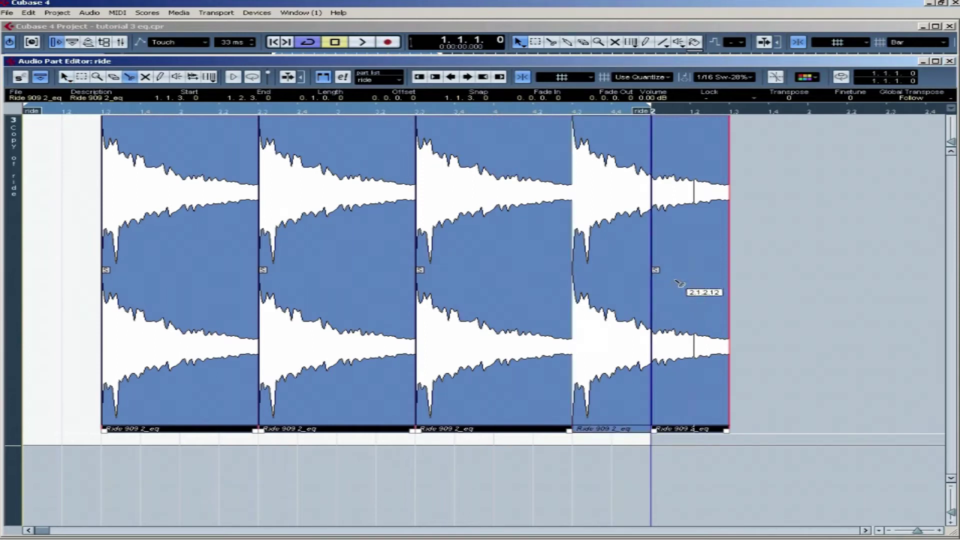
key(1)
drag(720, 262, 55, 290)
click(817, 275)
click(714, 300)
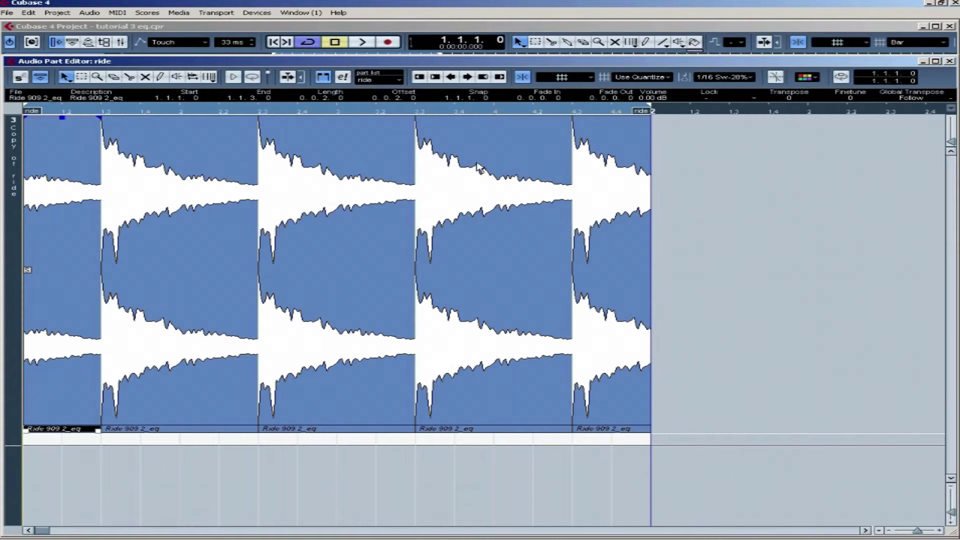
click(949, 62)
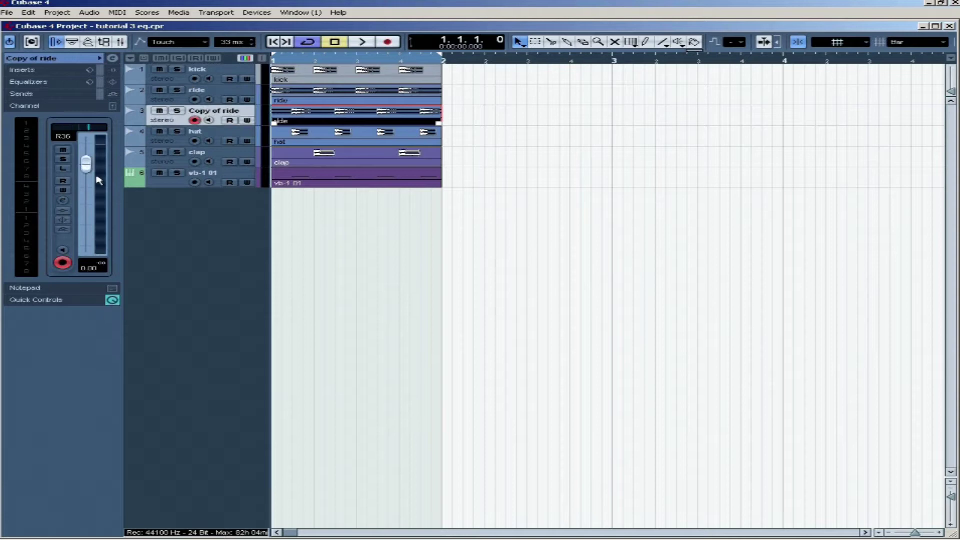
During playback, set the ride fader to about -16.2 dB and Copy of ride to about -15 dB.
drag(99, 181, 97, 273)
click(211, 95)
key(space)
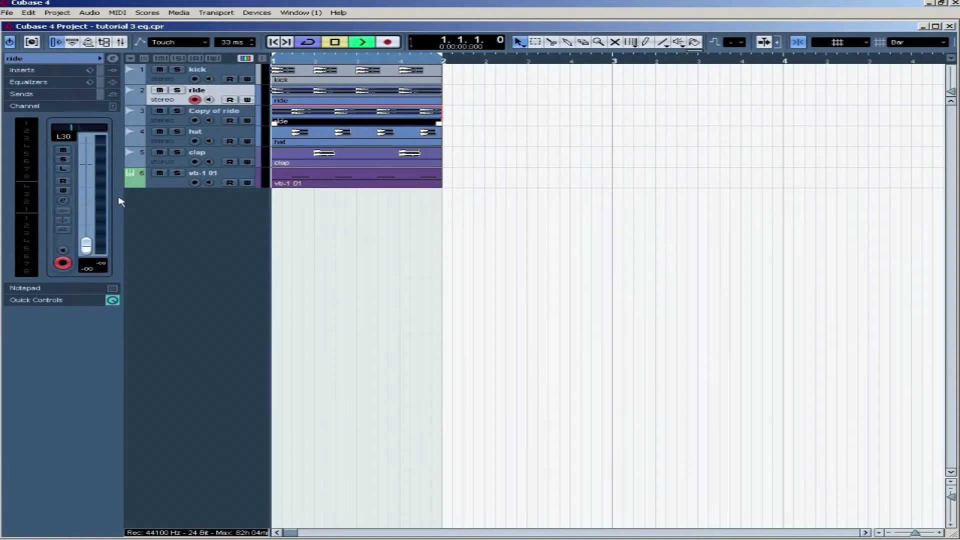
drag(91, 256, 93, 220)
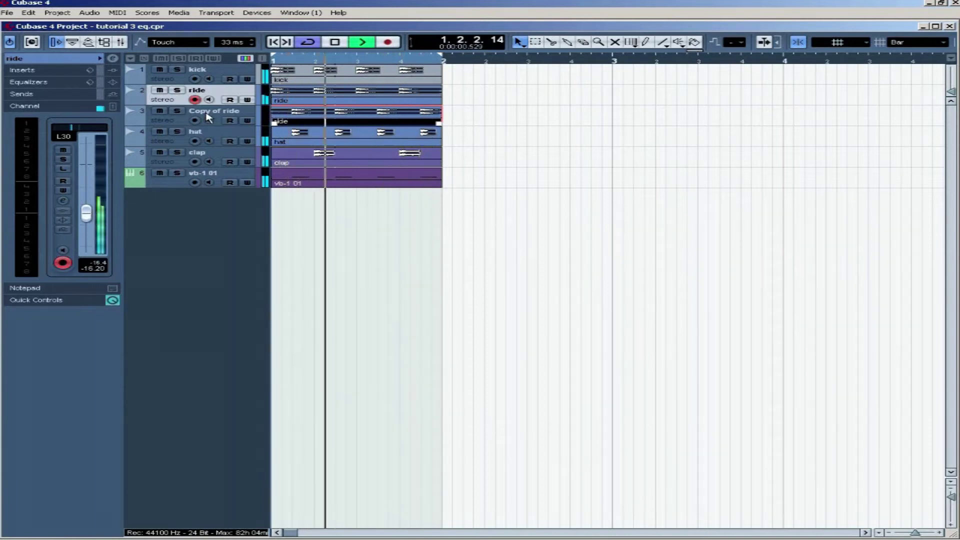
key(Down)
drag(99, 245, 93, 211)
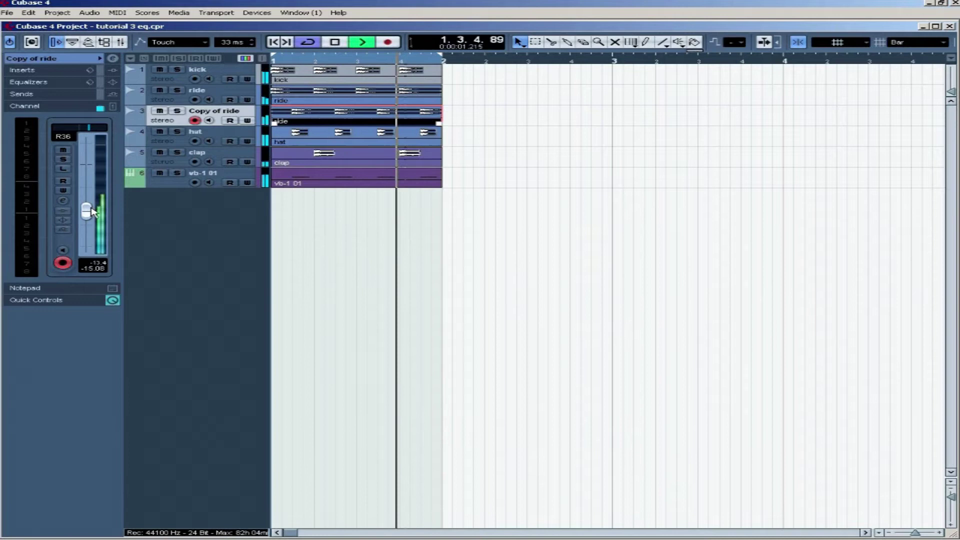
key(space)
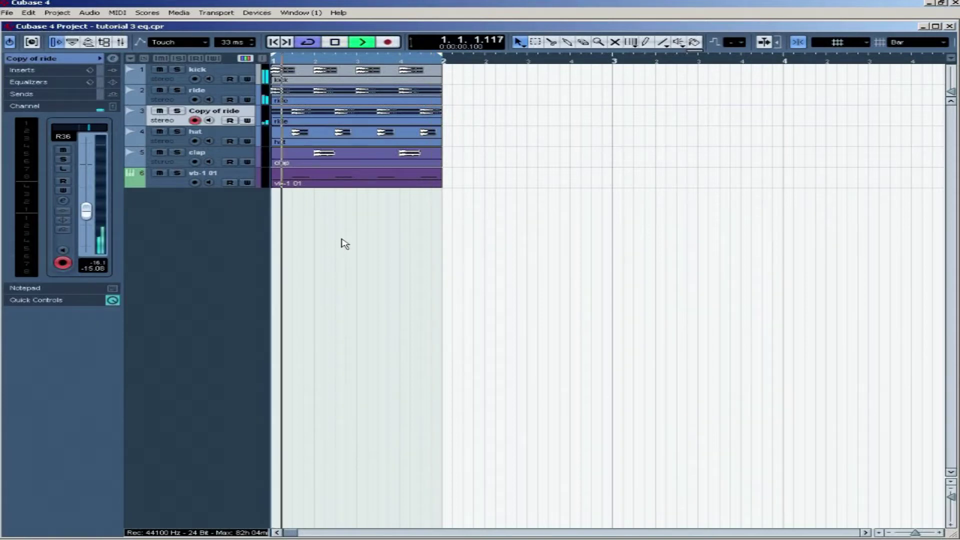
key(space)
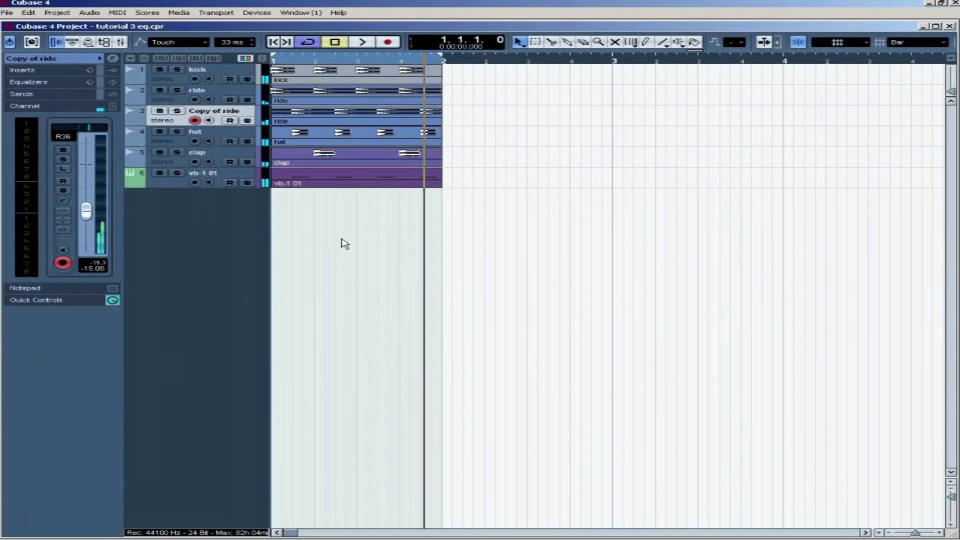
Solo the kick, listen to it, and nudge its fader up to about -6.15 dB.
click(207, 93)
click(209, 109)
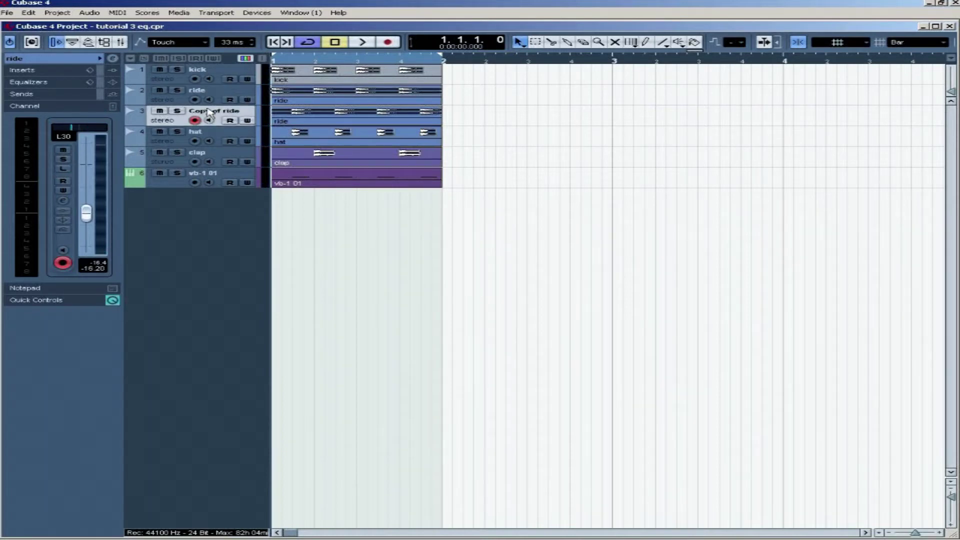
click(210, 98)
click(211, 113)
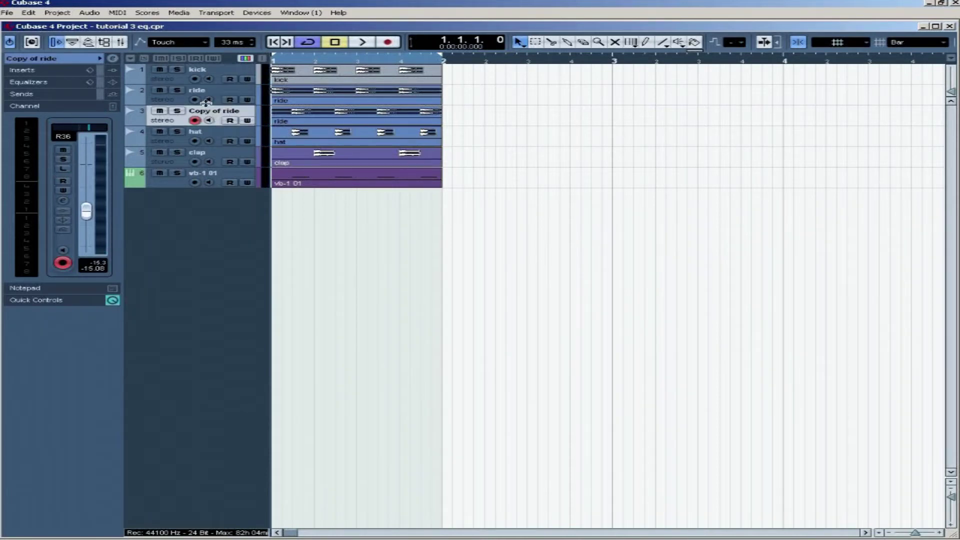
click(213, 76)
click(177, 69)
key(space)
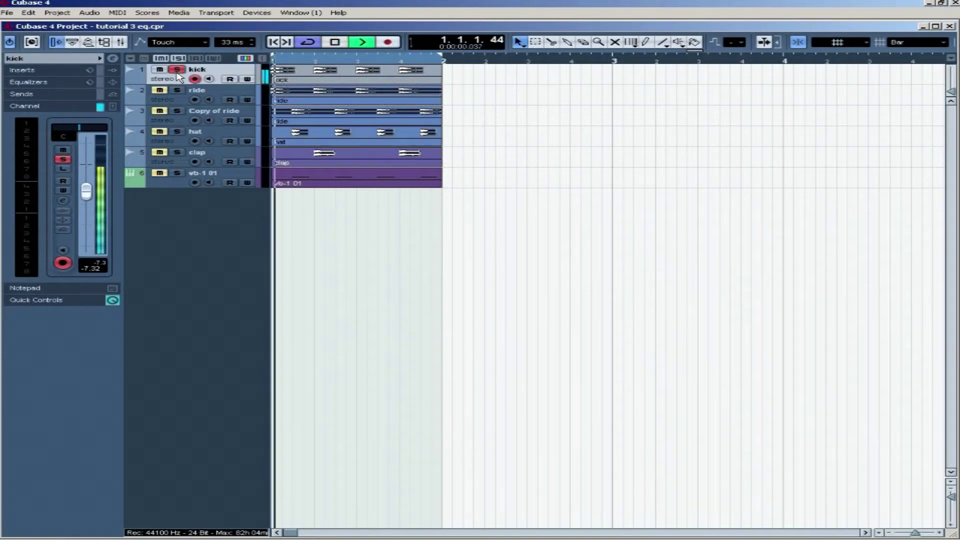
key(space)
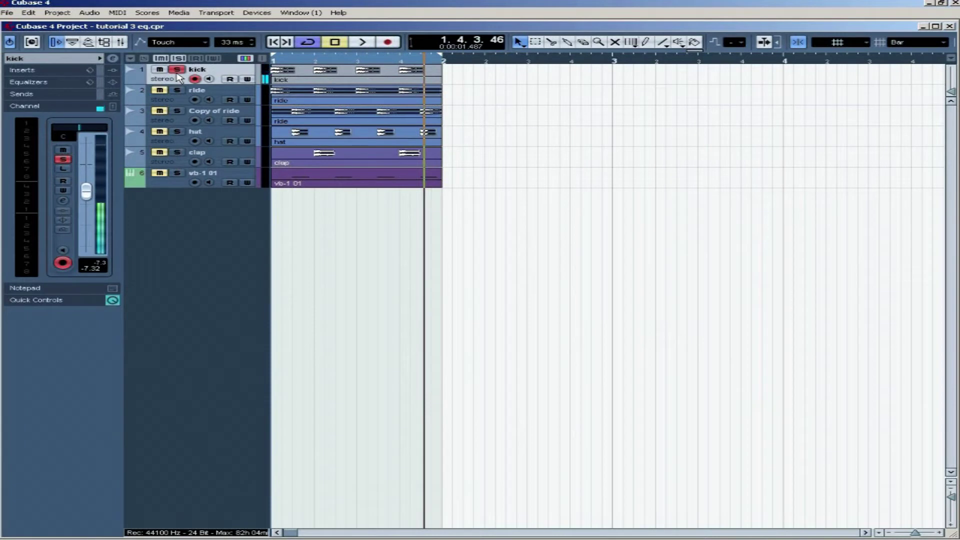
drag(98, 193, 95, 189)
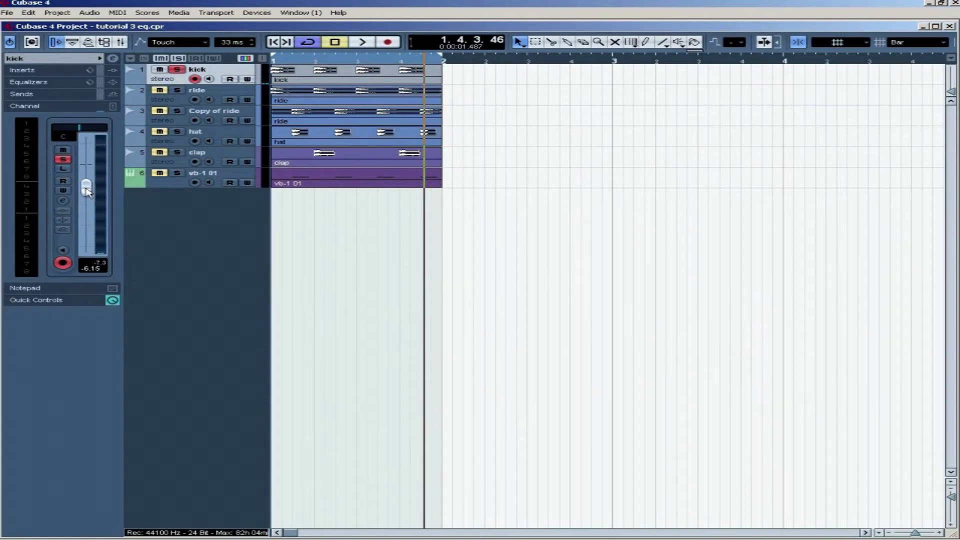
Enable kick EQ band 2 and boost it about 2.4 dB near 94 Hz.
click(63, 200)
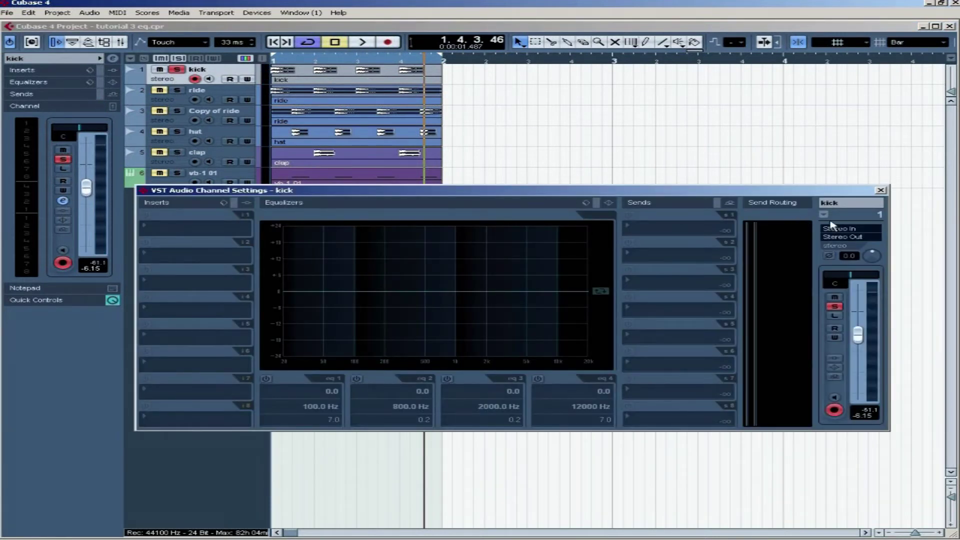
click(356, 379)
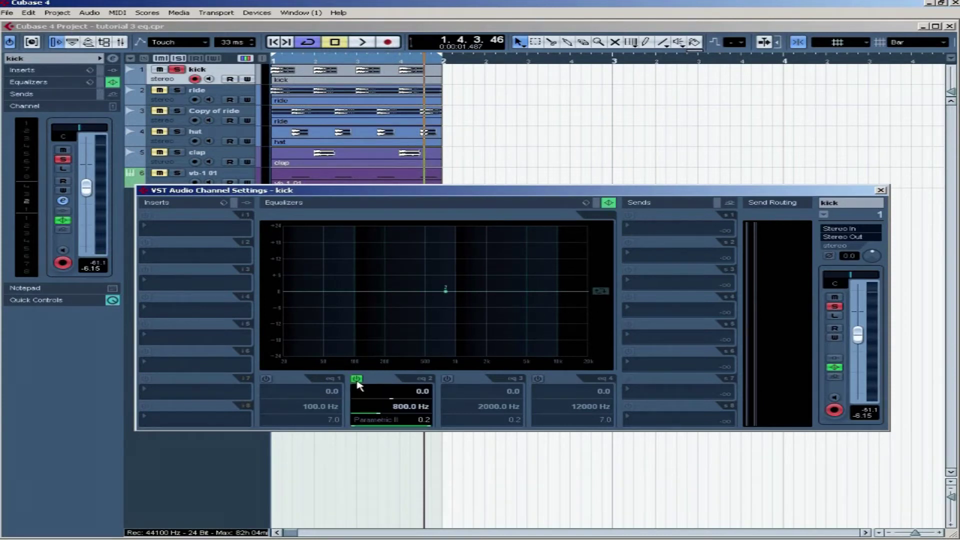
drag(447, 292, 351, 285)
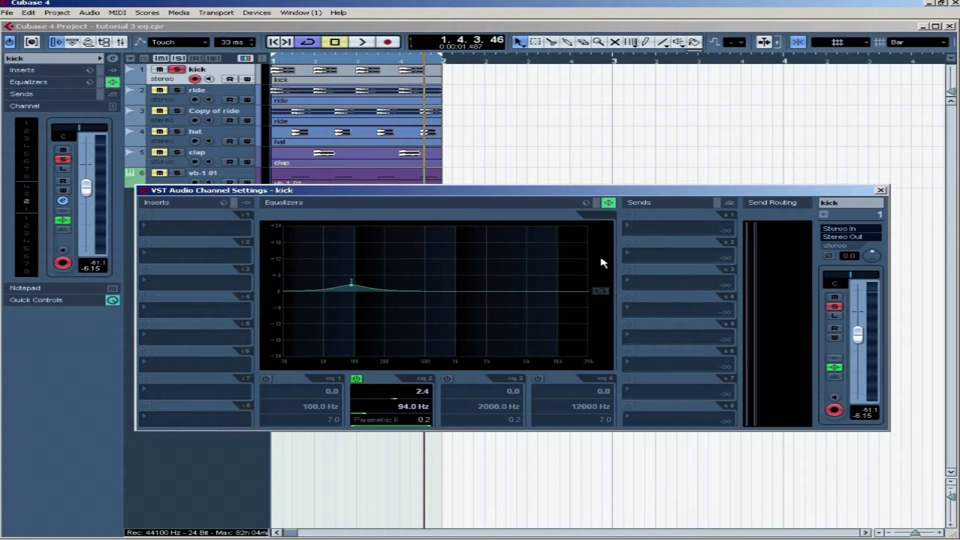
click(881, 191)
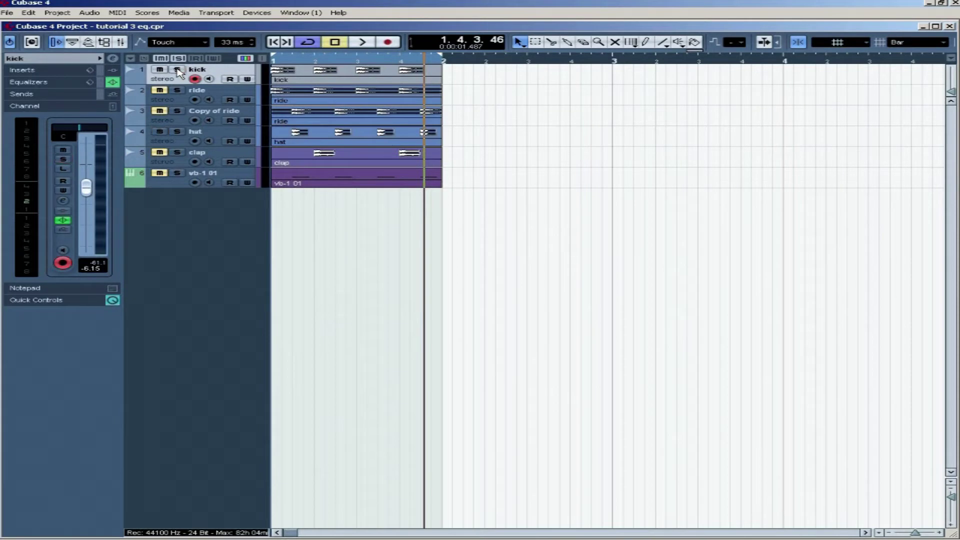
Unsolo the kick and, listening to the full mix, lower its volume to about -7.32 dB.
click(177, 70)
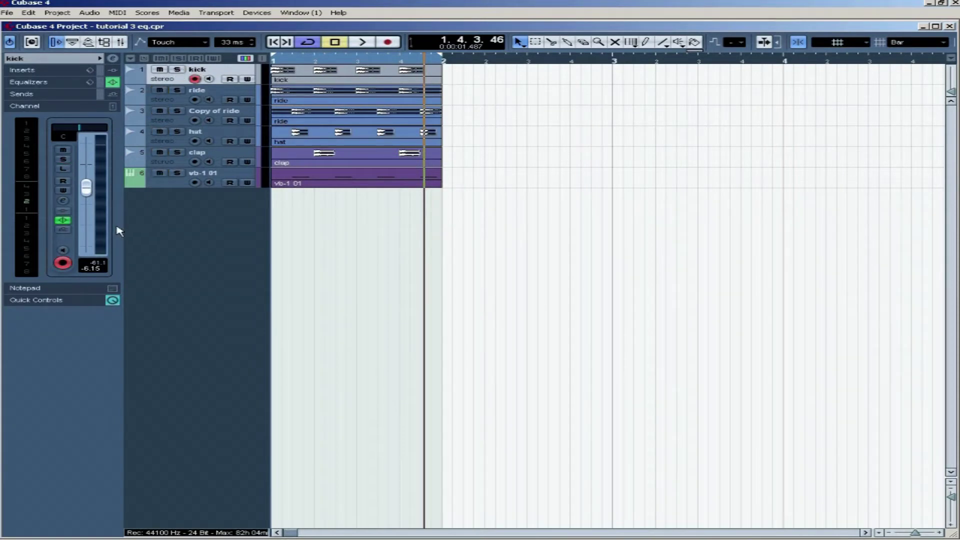
key(space)
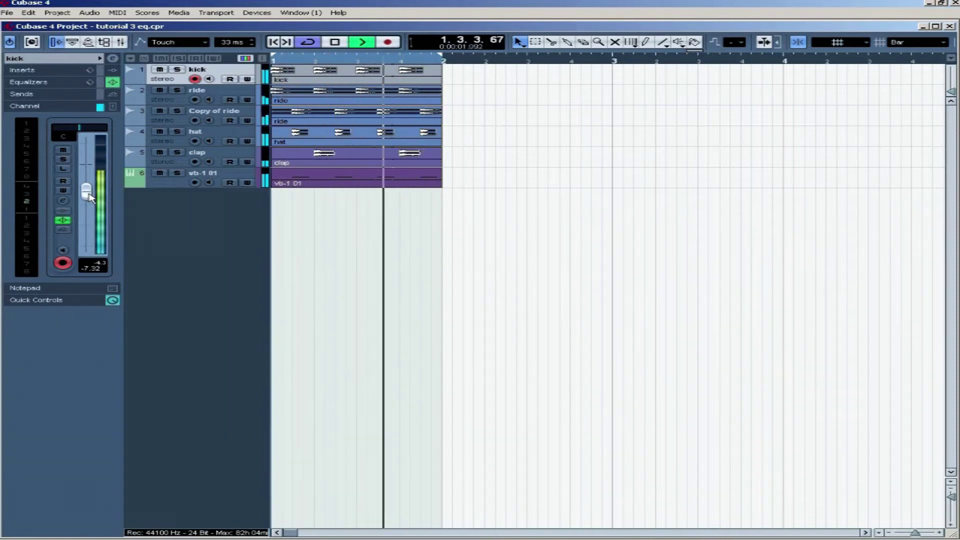
key(space)
drag(87, 192, 89, 198)
key(space)
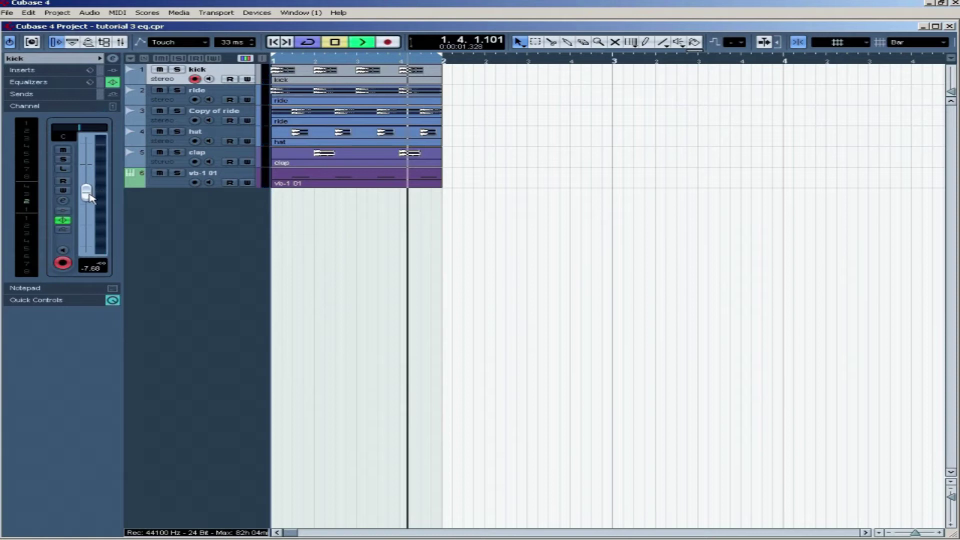
key(space)
Raise the vb-1 01 synth track's volume slightly, to about -6.81 dB.
key(Down)
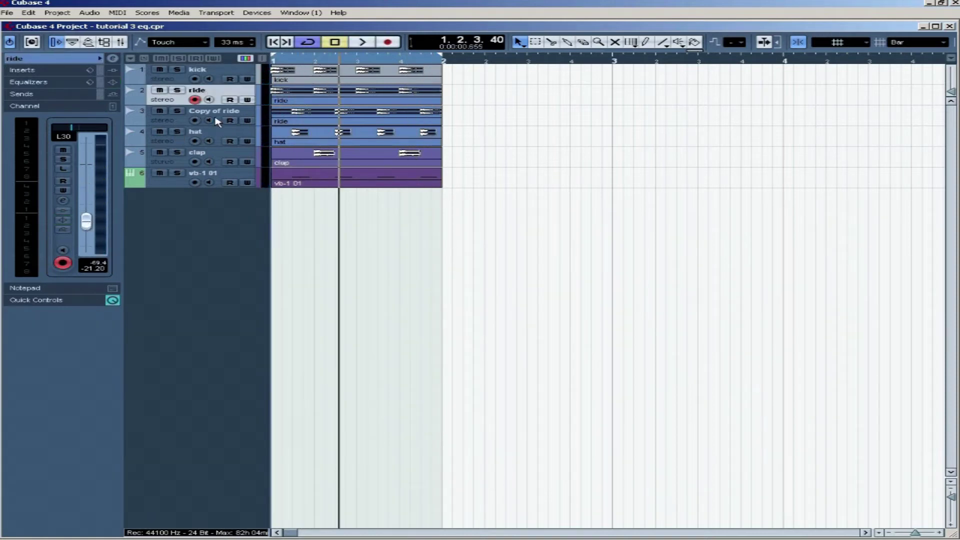
key(Down)
key(Down)
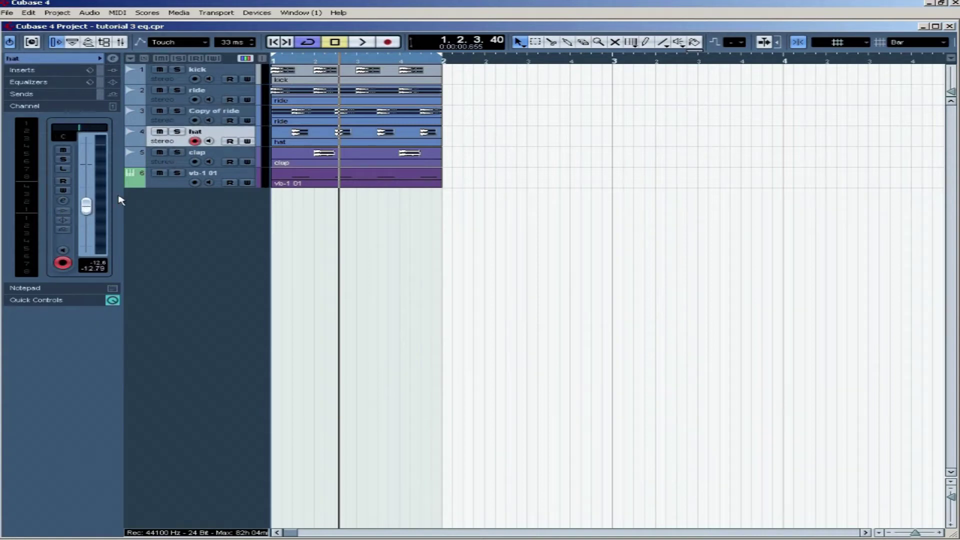
click(205, 154)
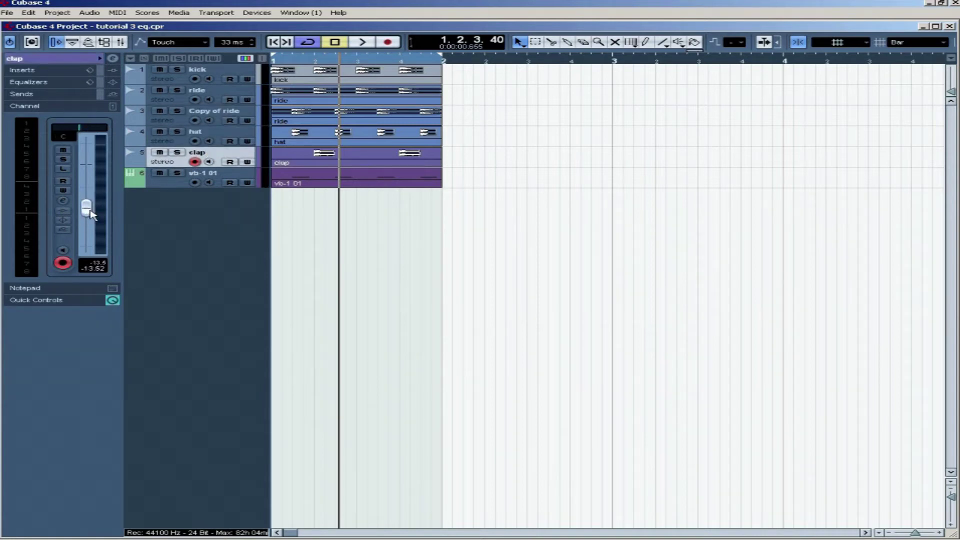
key(Down)
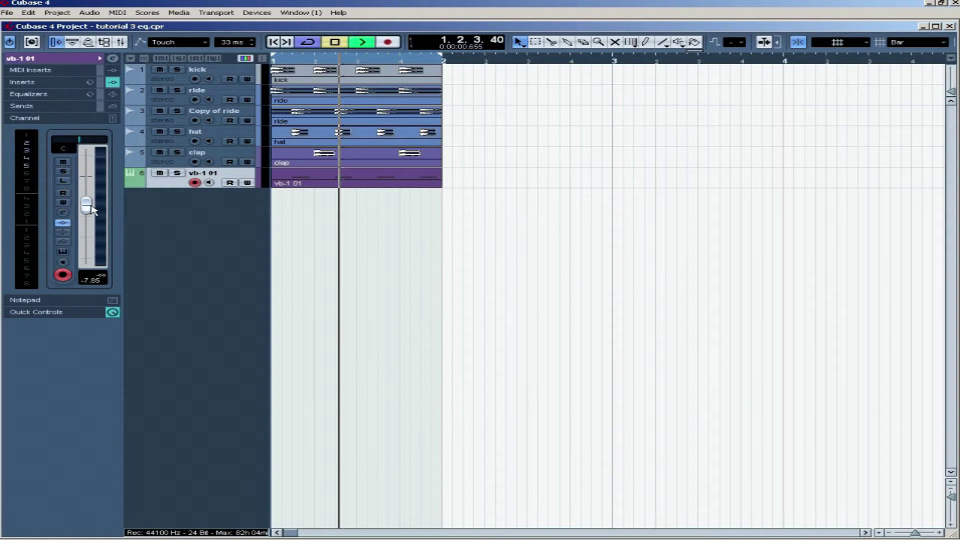
drag(92, 209, 110, 200)
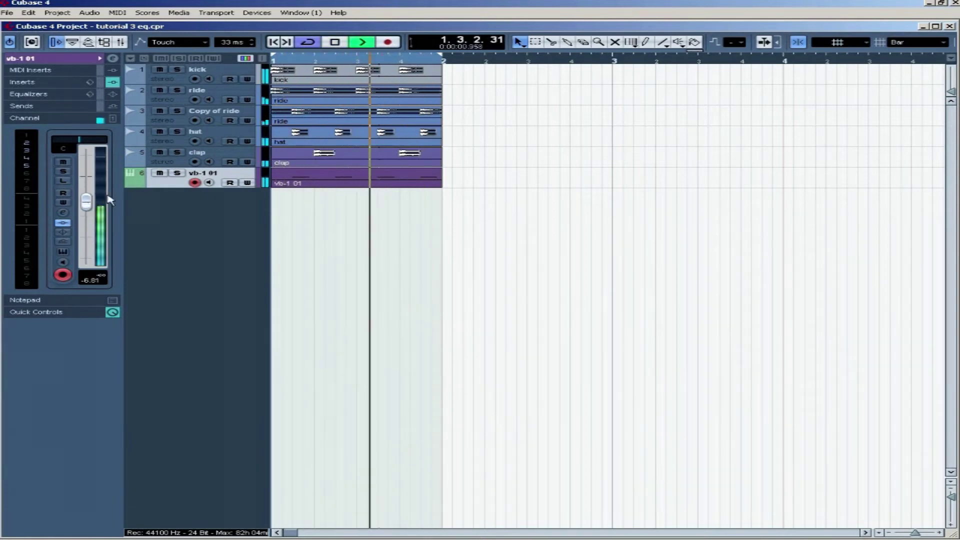
key(space)
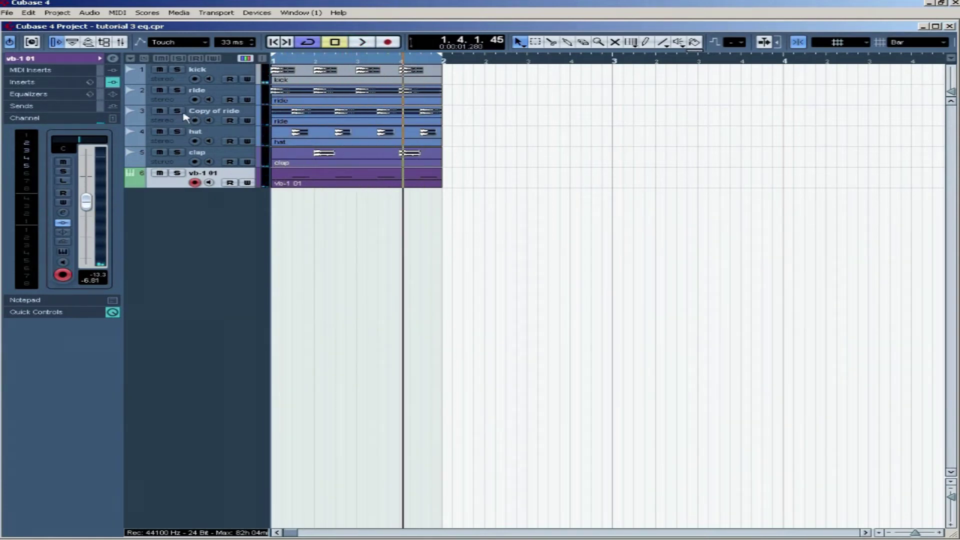
Audition the hat track in solo during playback, then take it out of solo.
click(206, 134)
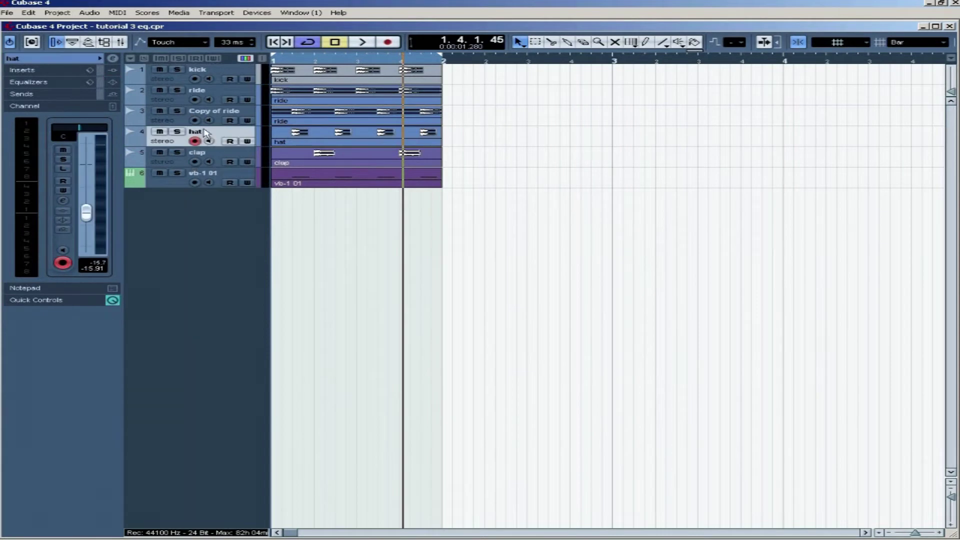
key(space)
click(176, 132)
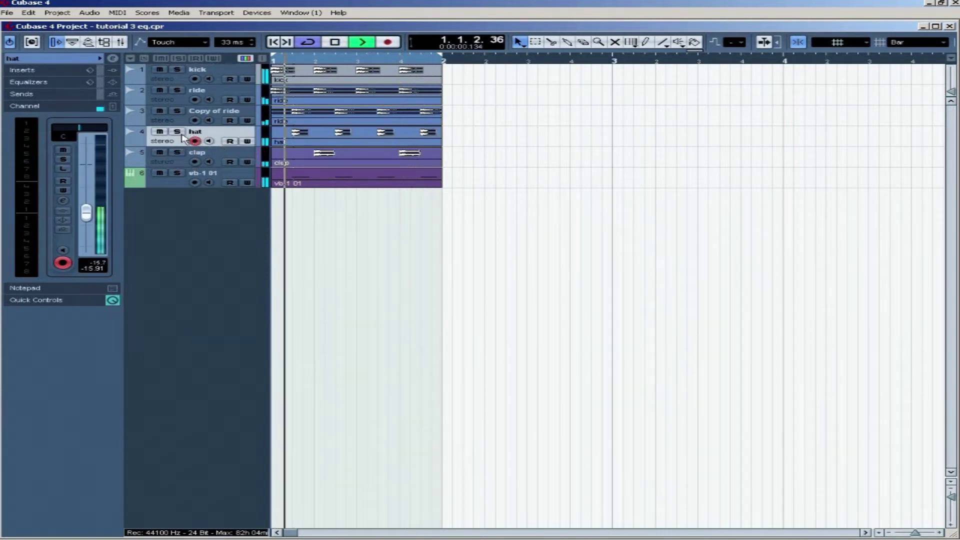
click(177, 132)
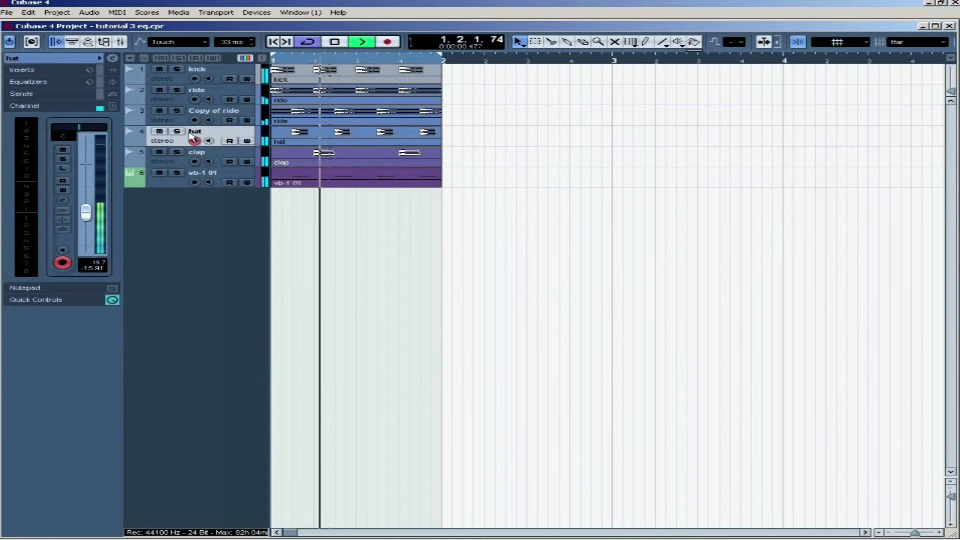
key(space)
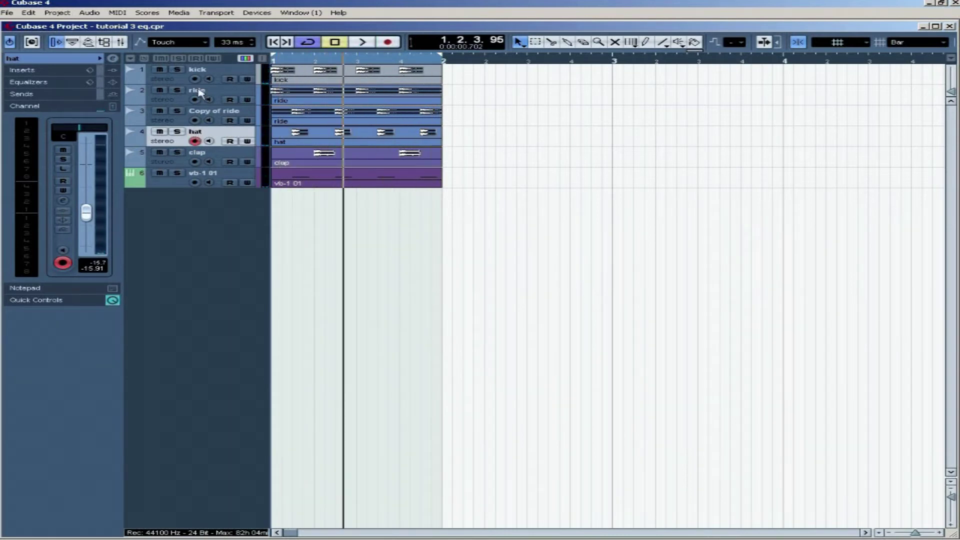
Lift the hat's third EQ band 1.6 dB at 13043 Hz and enable band 2 at 800 Hz.
click(63, 200)
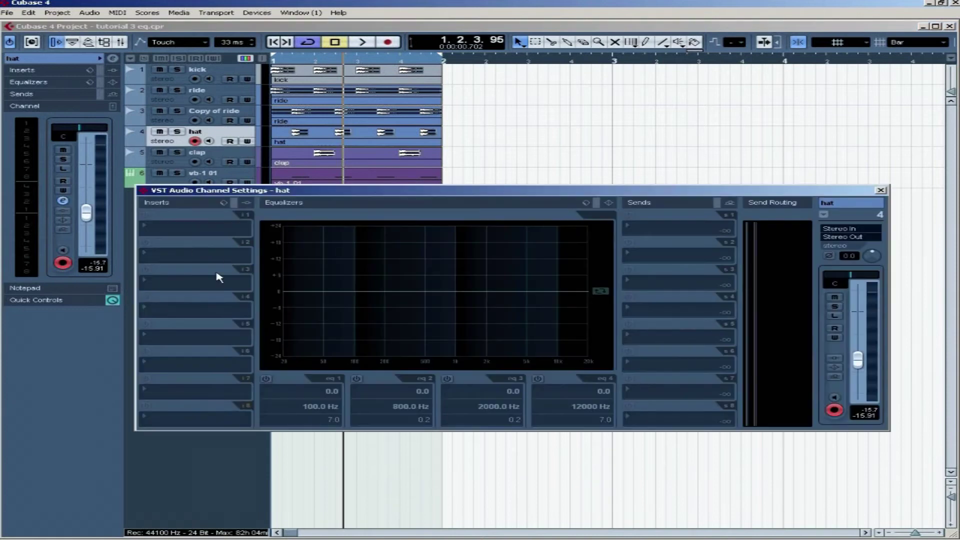
click(461, 390)
key(space)
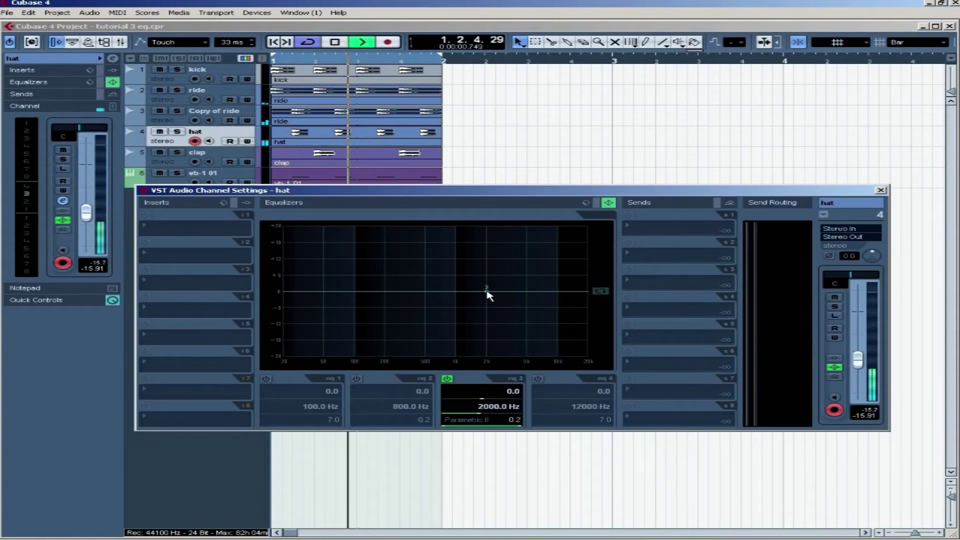
drag(486, 292, 572, 292)
key(space)
key(space)
key(space)
key(space)
key(space)
key(space)
key(space)
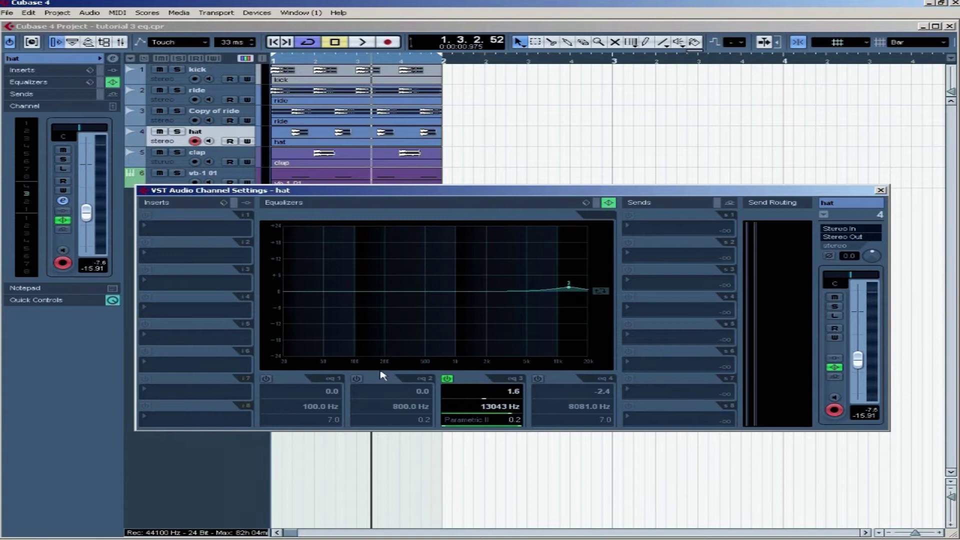
click(356, 379)
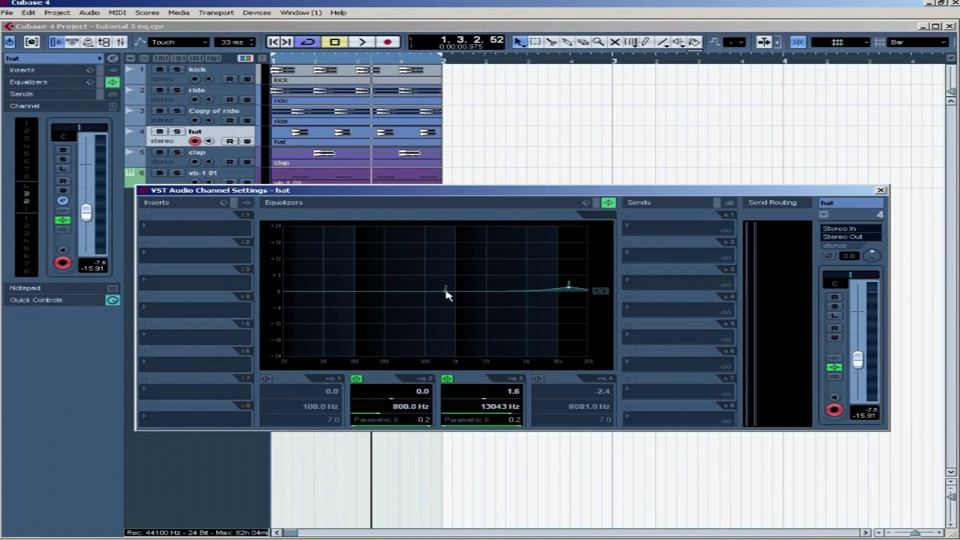
Move the hat's band 2 node to a 3.0 dB boost at 1704 Hz while listening.
key(space)
drag(445, 292, 471, 266)
key(space)
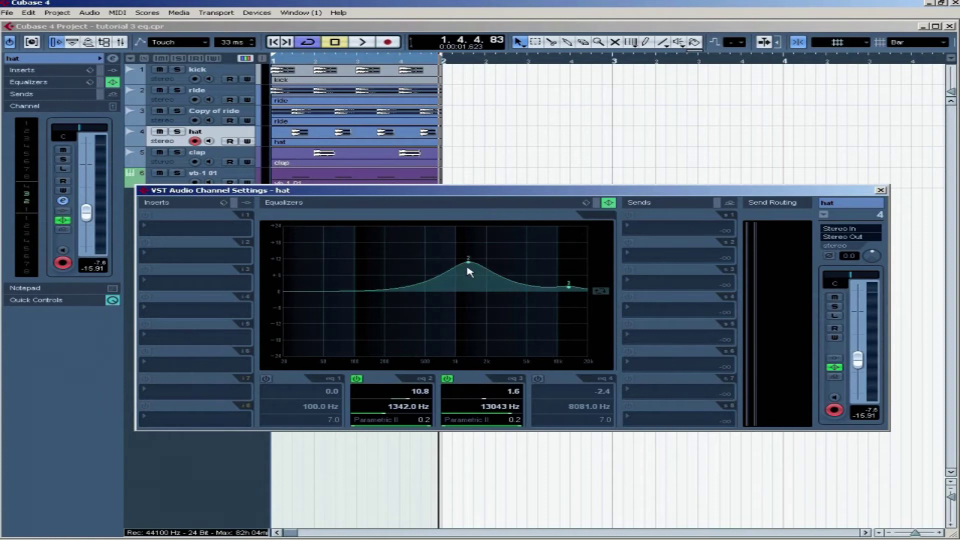
mouse_move(470, 265)
mouse_down()
mouse_move(473, 293)
mouse_move(476, 276)
mouse_up()
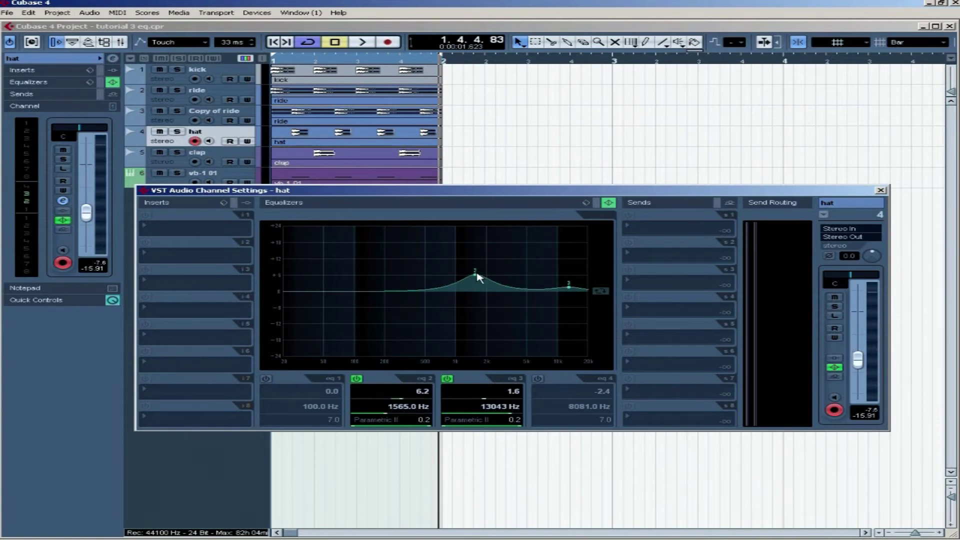
drag(477, 277, 480, 281)
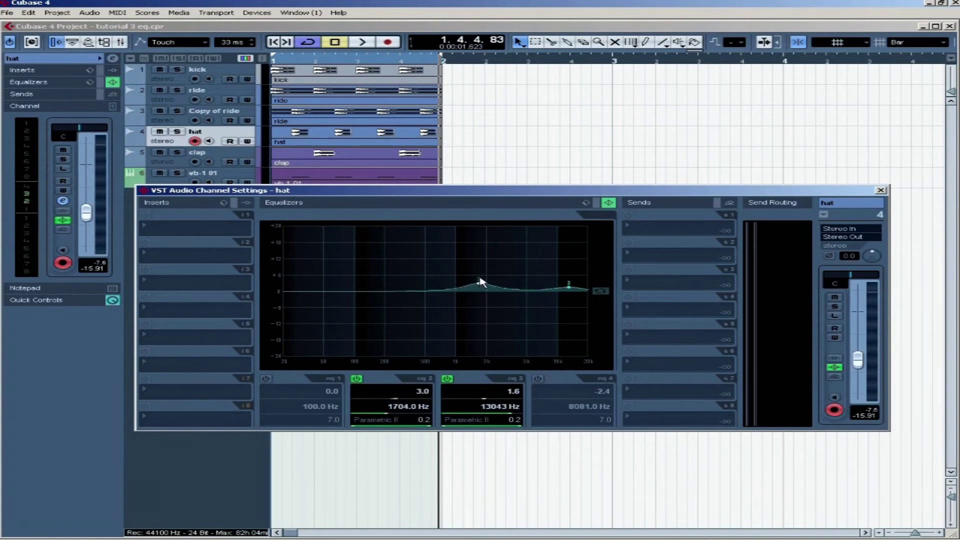
Try Parametric I on the hat's band 2, keep Parametric II, and set Q to 2.2.
click(396, 424)
click(393, 429)
click(390, 423)
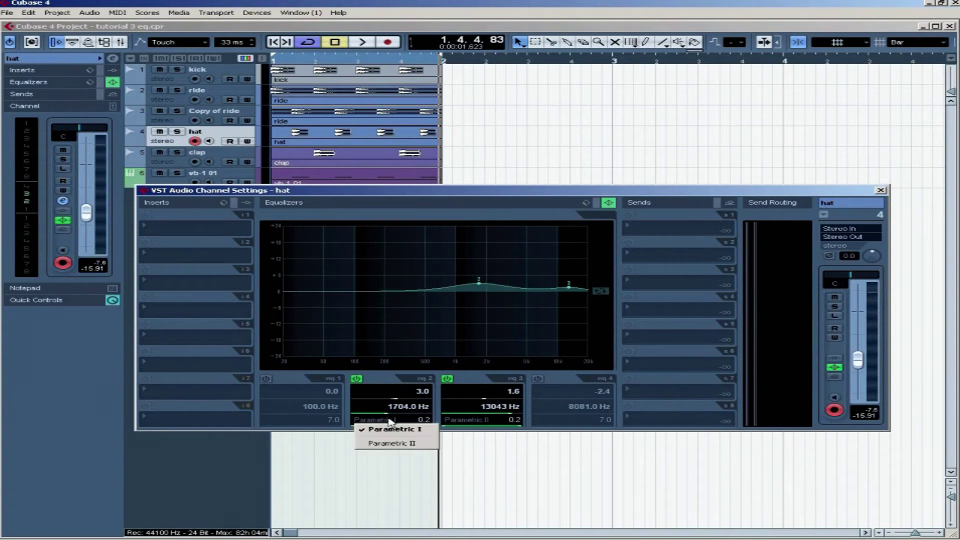
click(394, 443)
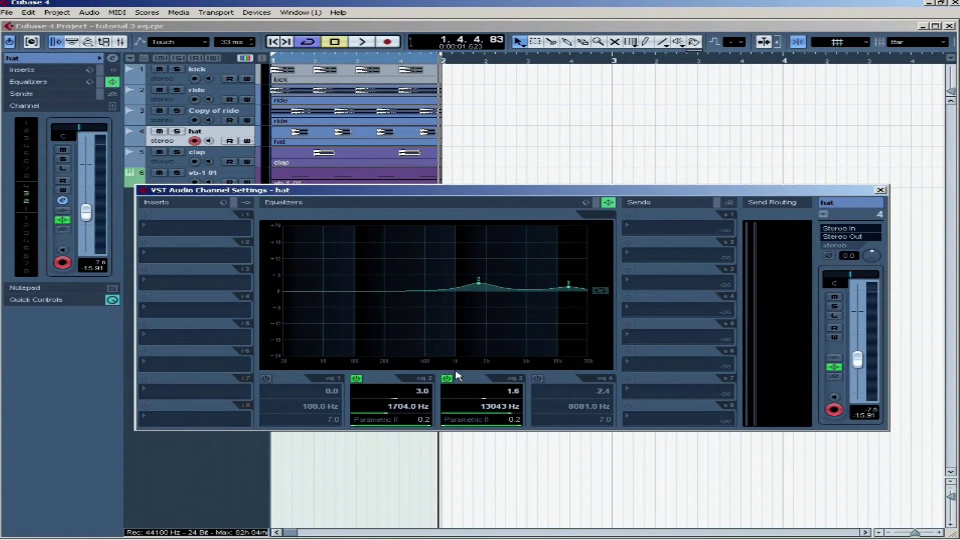
drag(483, 288, 481, 282)
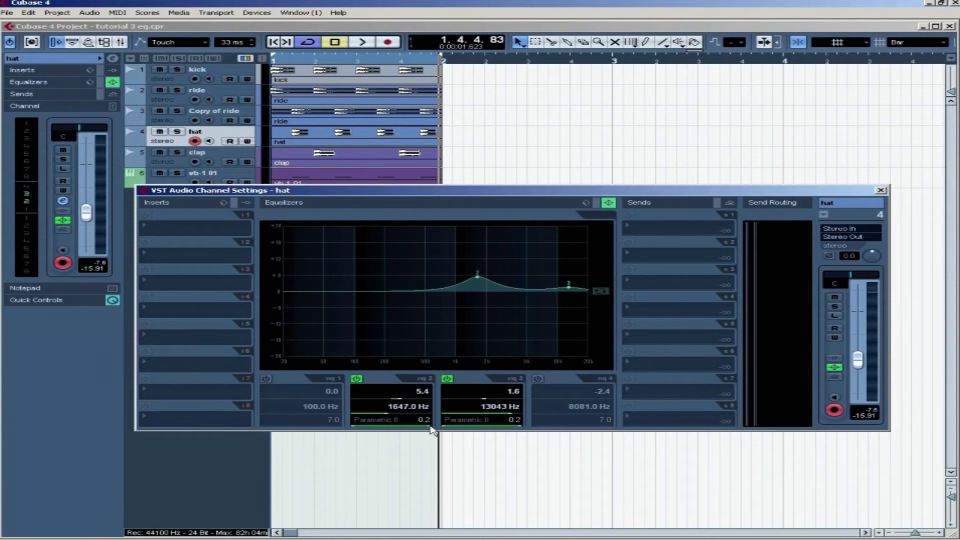
scroll(429, 429, up, 5)
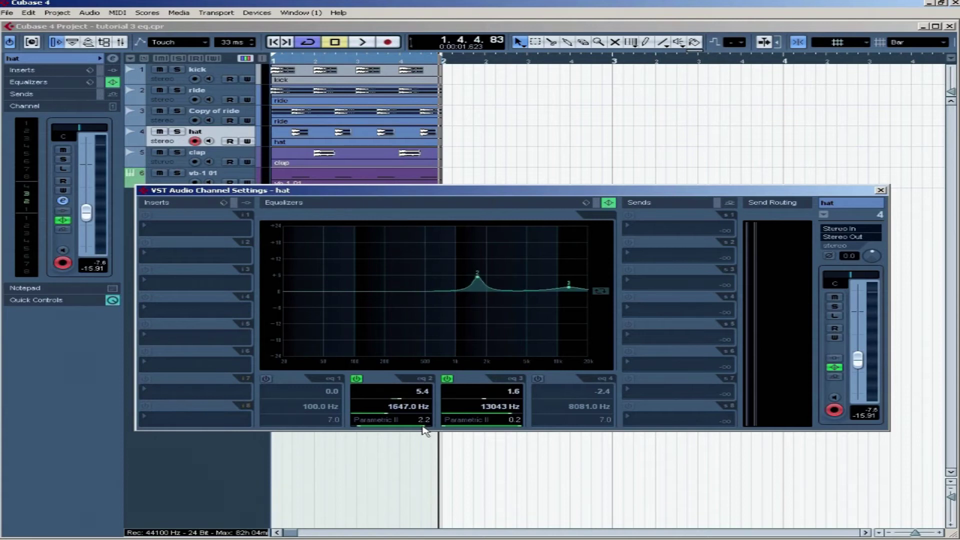
During playback, settle band 2 at 5.6 dB near 1461 Hz and the top band at 3.0 dB.
key(space)
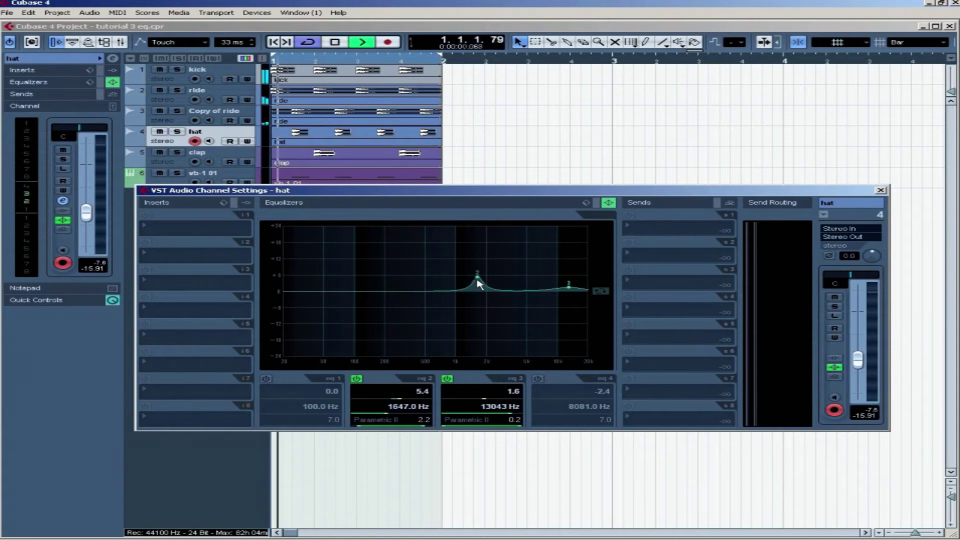
mouse_move(478, 285)
mouse_down()
mouse_move(468, 259)
mouse_move(473, 271)
mouse_up()
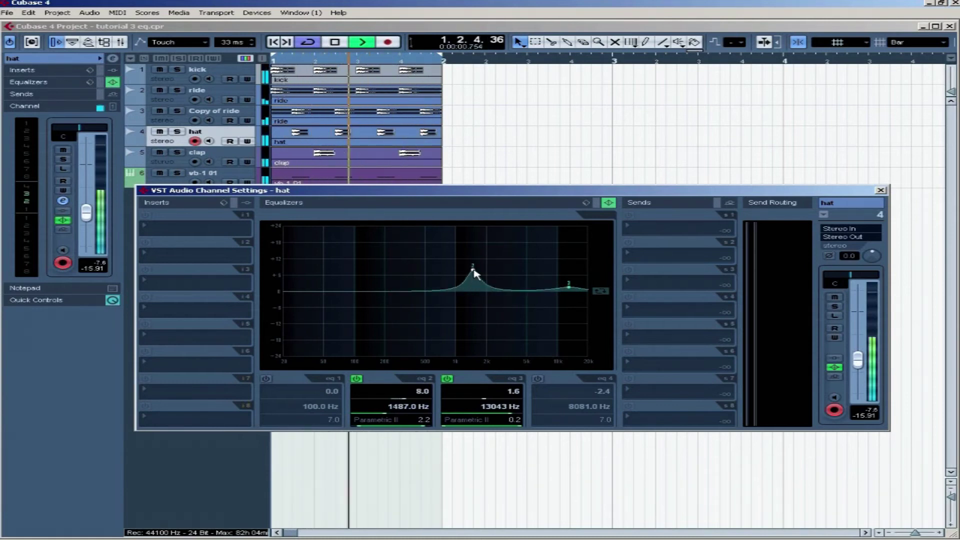
key(space)
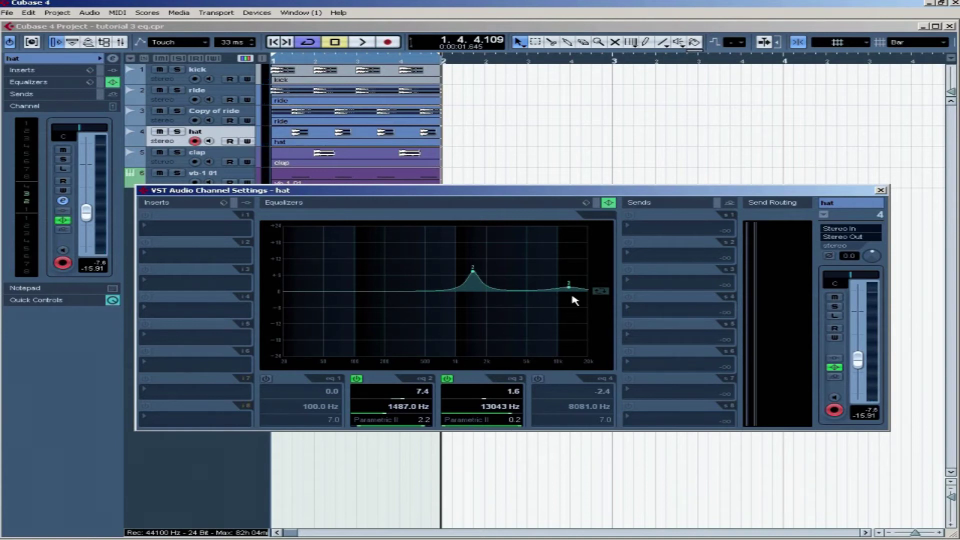
key(space)
drag(569, 286, 568, 285)
drag(473, 274, 474, 280)
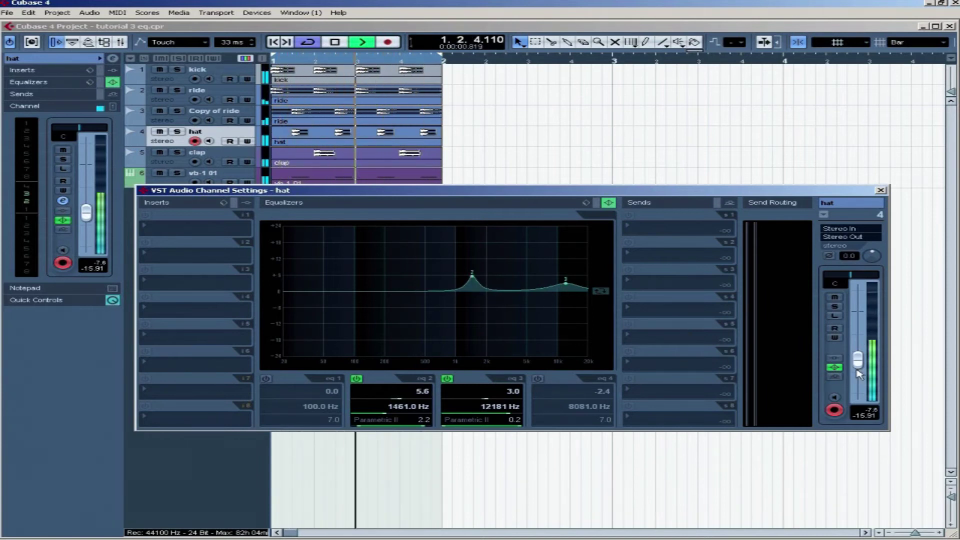
key(space)
Close the hat channel settings and solo the clap track during playback.
click(881, 190)
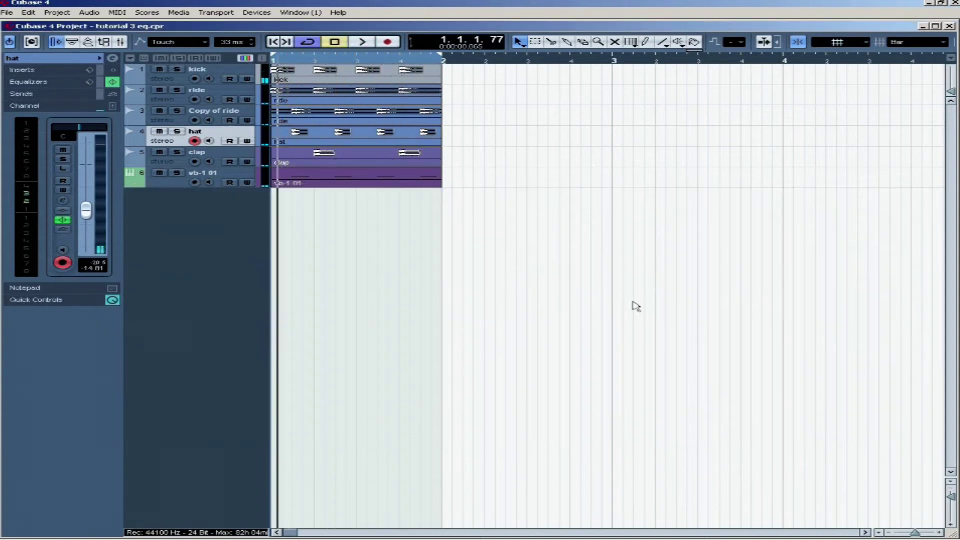
click(206, 153)
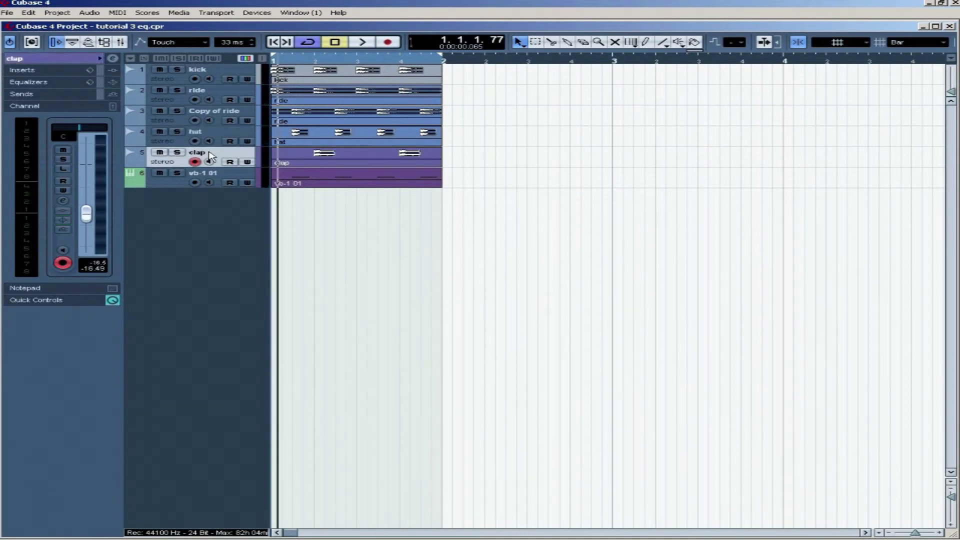
key(space)
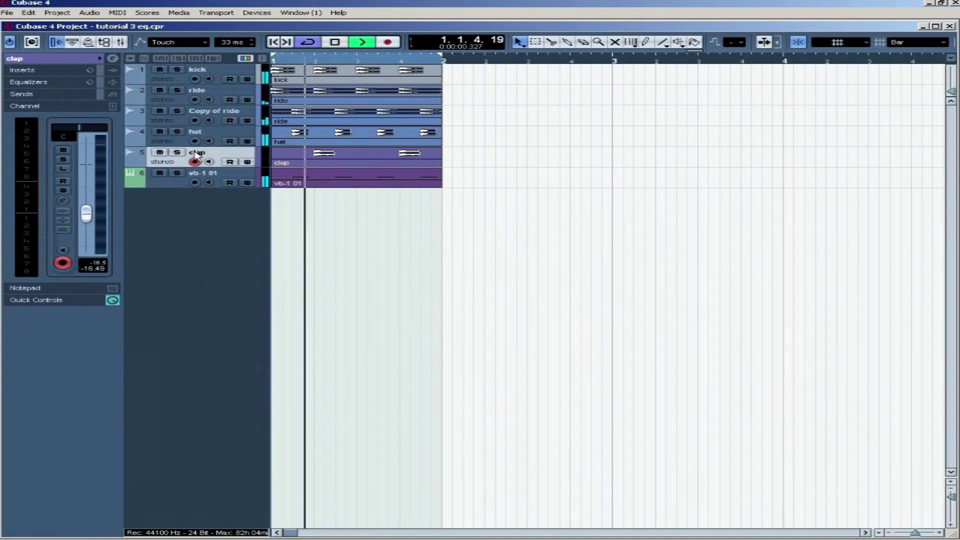
click(178, 152)
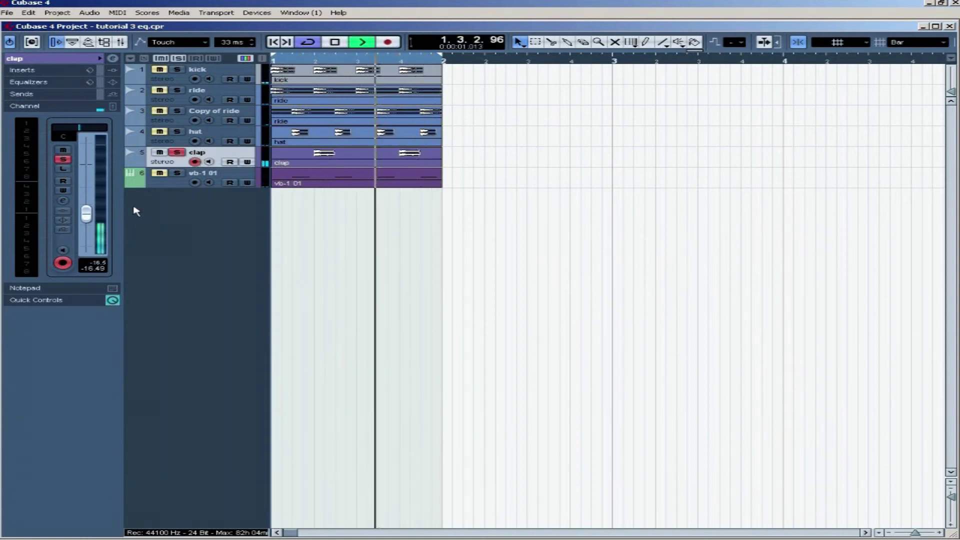
key(space)
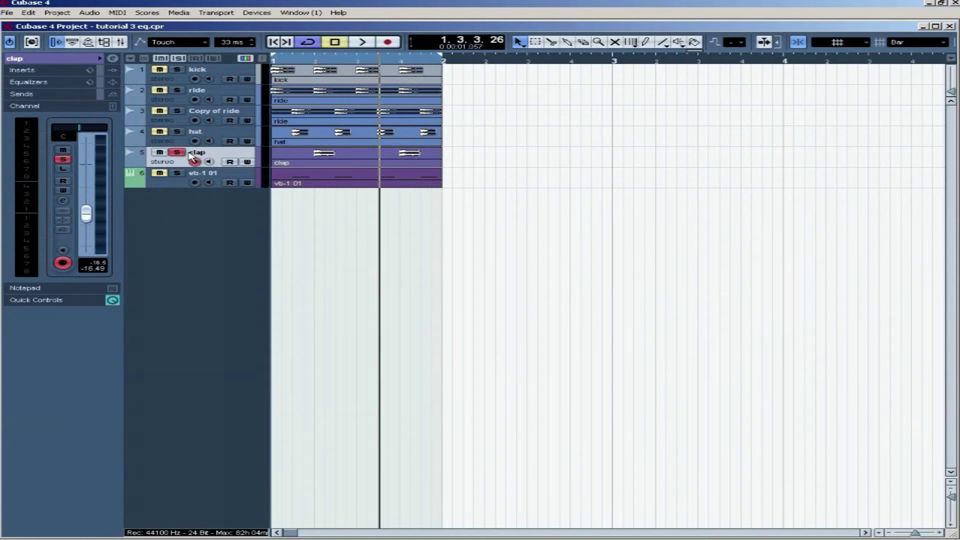
Enable the clap's EQ band 2 and settle it on a -2.2 dB cut at 341 Hz.
click(64, 201)
click(356, 379)
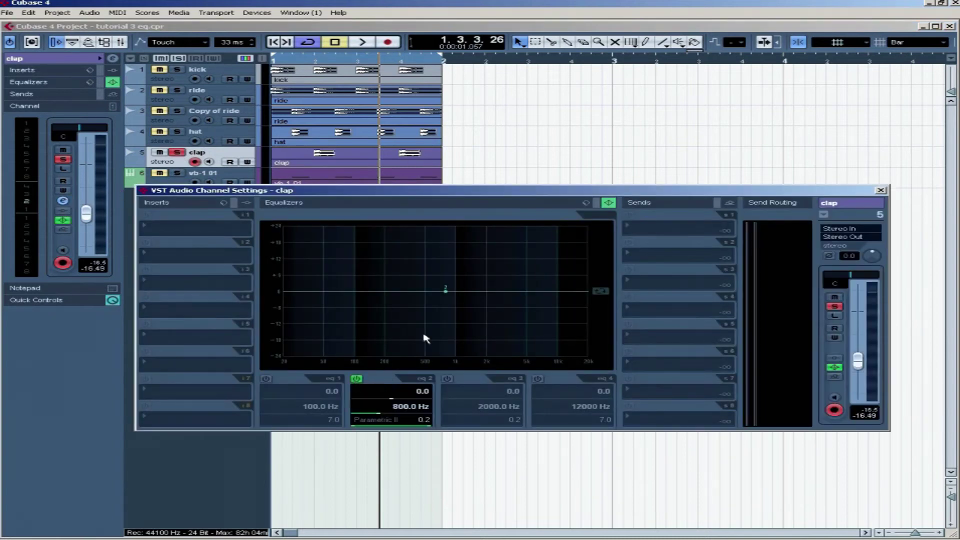
key(space)
drag(445, 289, 407, 262)
key(space)
key(space)
key(space)
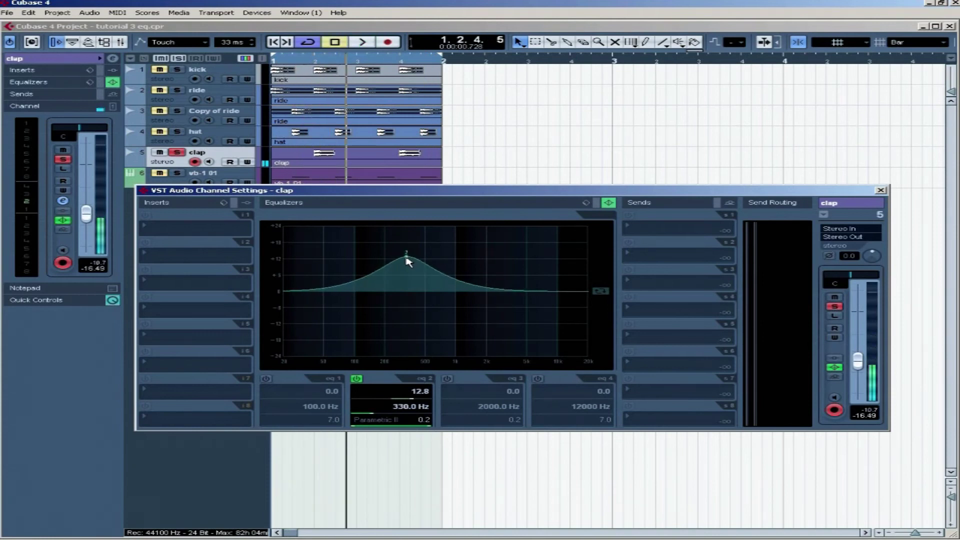
key(space)
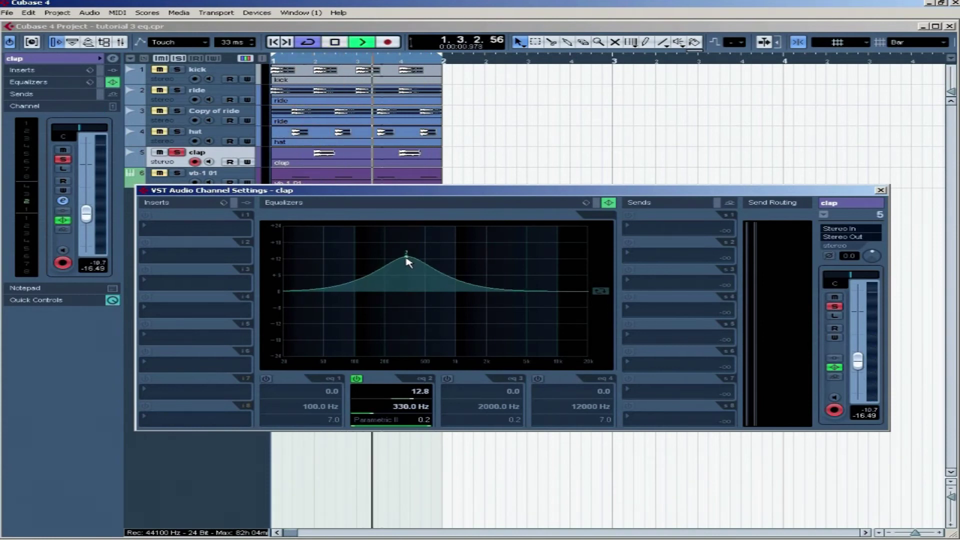
drag(406, 258, 406, 300)
key(space)
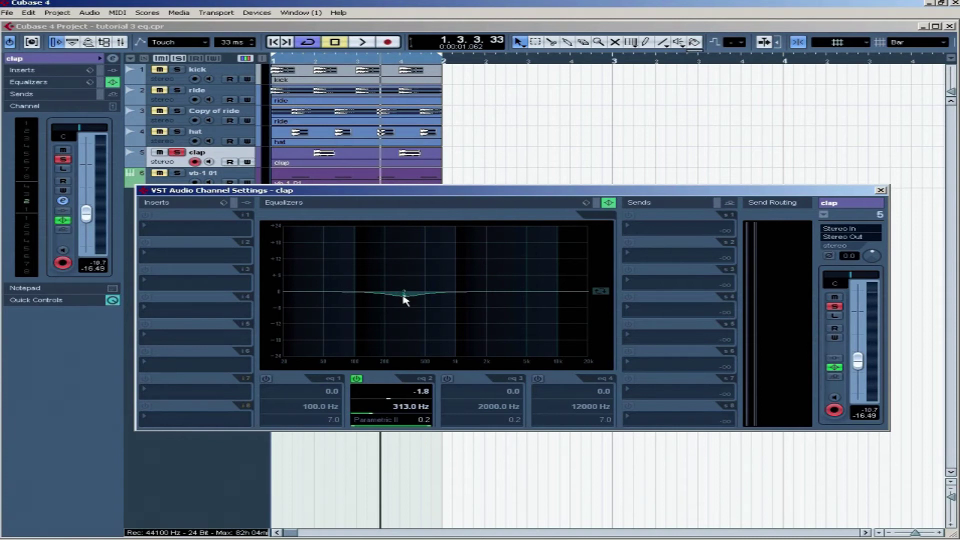
drag(404, 297, 409, 298)
key(space)
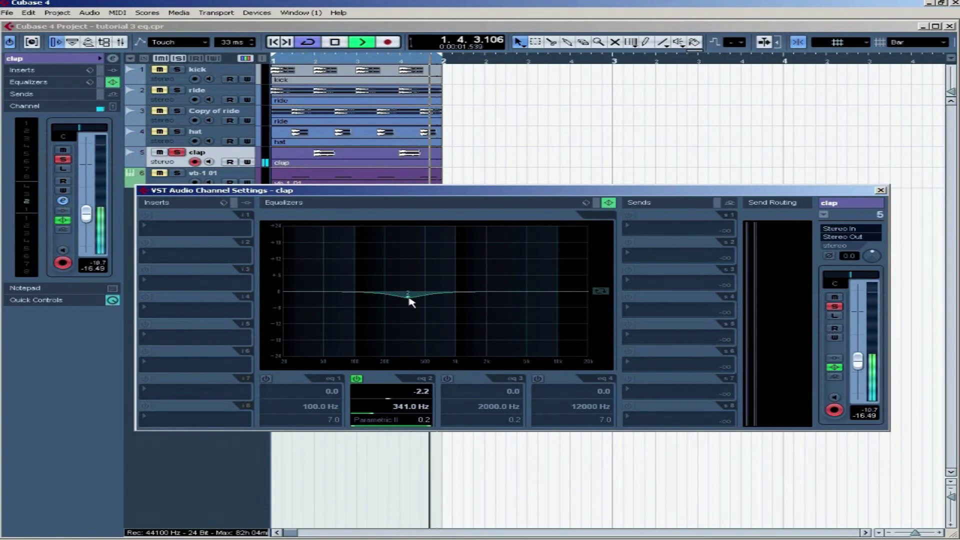
key(space)
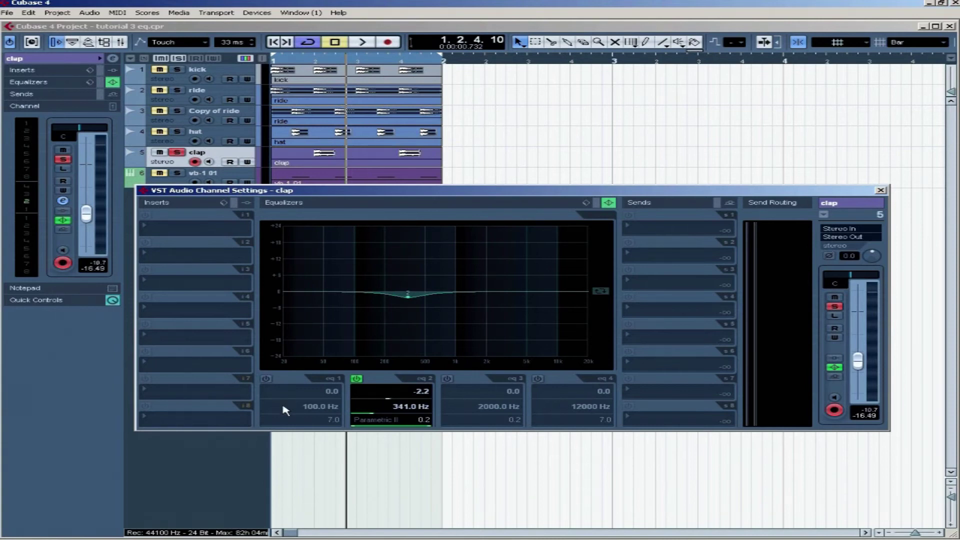
Make the clap's EQ band 1 a High Pass I filter with its cutoff near 120 Hz.
click(266, 379)
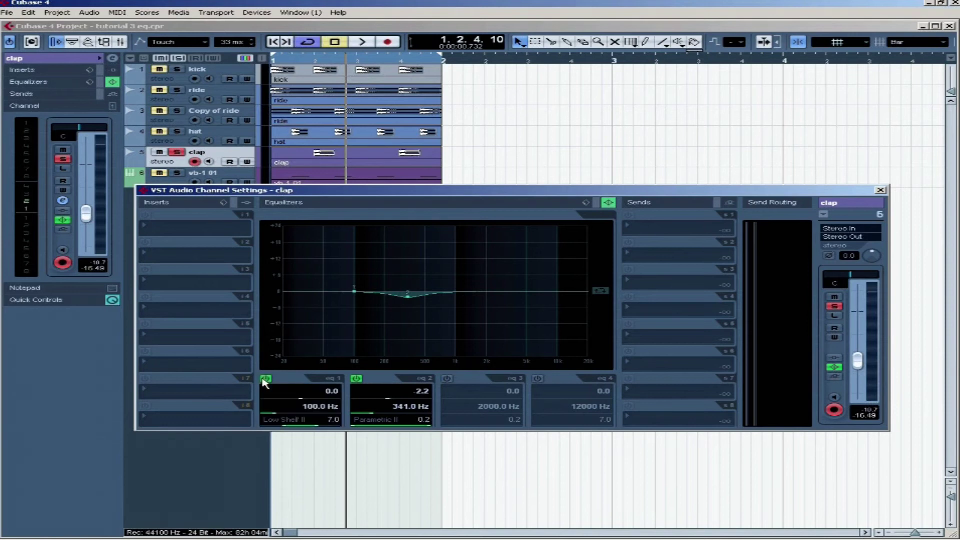
click(290, 421)
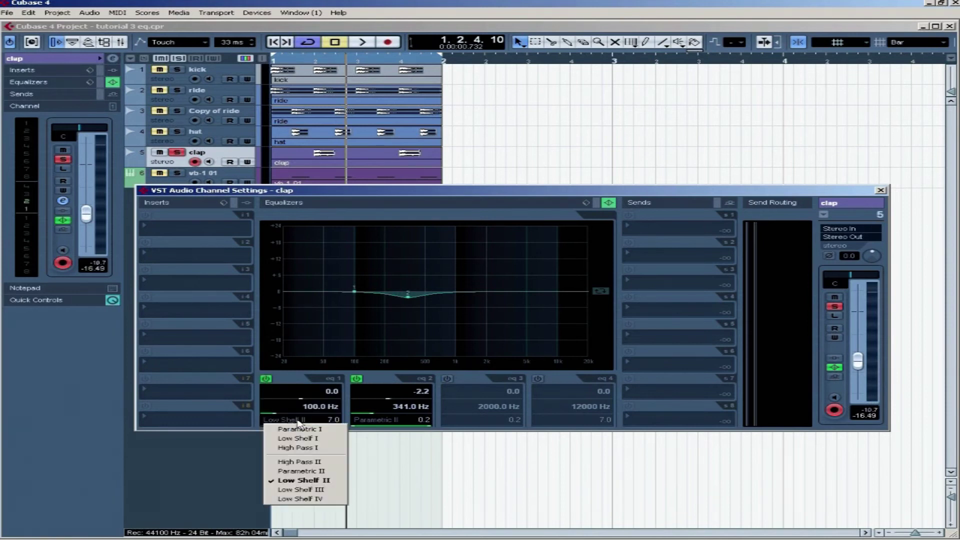
click(317, 449)
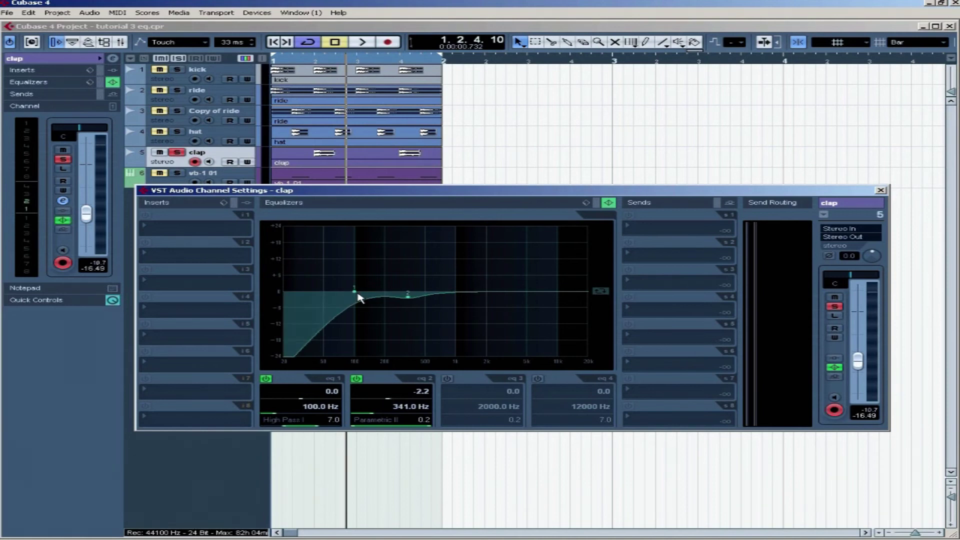
mouse_move(358, 295)
mouse_down()
mouse_move(386, 287)
mouse_move(291, 293)
mouse_move(364, 285)
mouse_move(304, 290)
mouse_move(355, 294)
mouse_up()
key(space)
key(space)
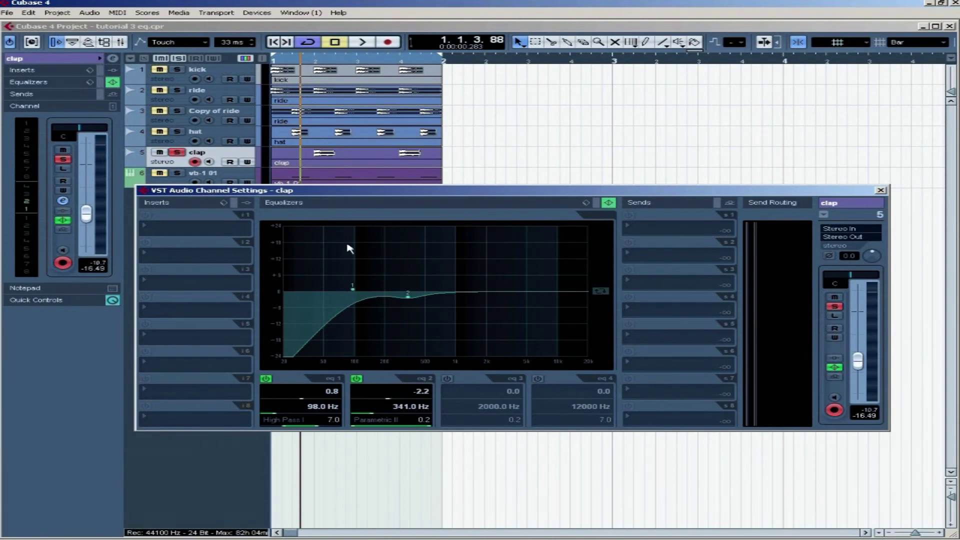
mouse_move(353, 291)
mouse_down()
mouse_move(336, 285)
mouse_move(364, 291)
mouse_up()
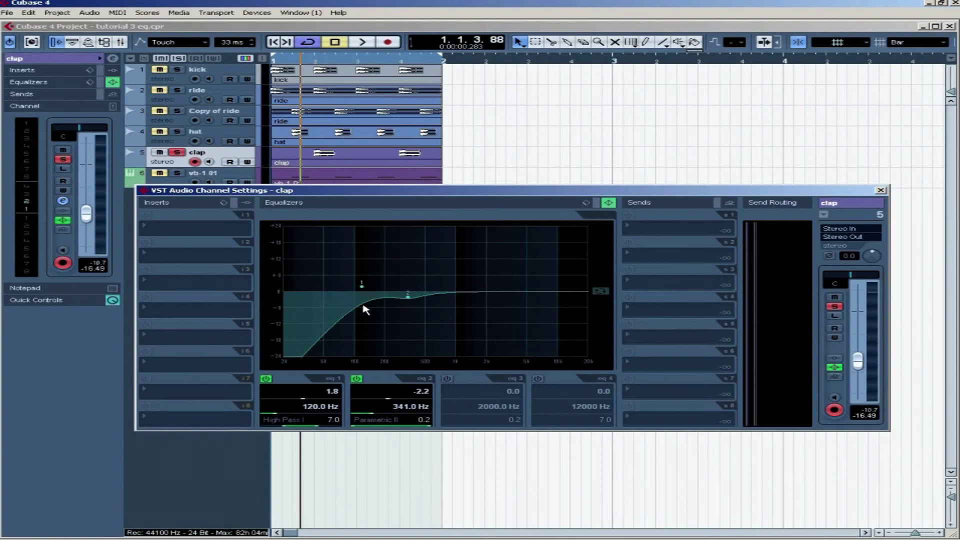
key(space)
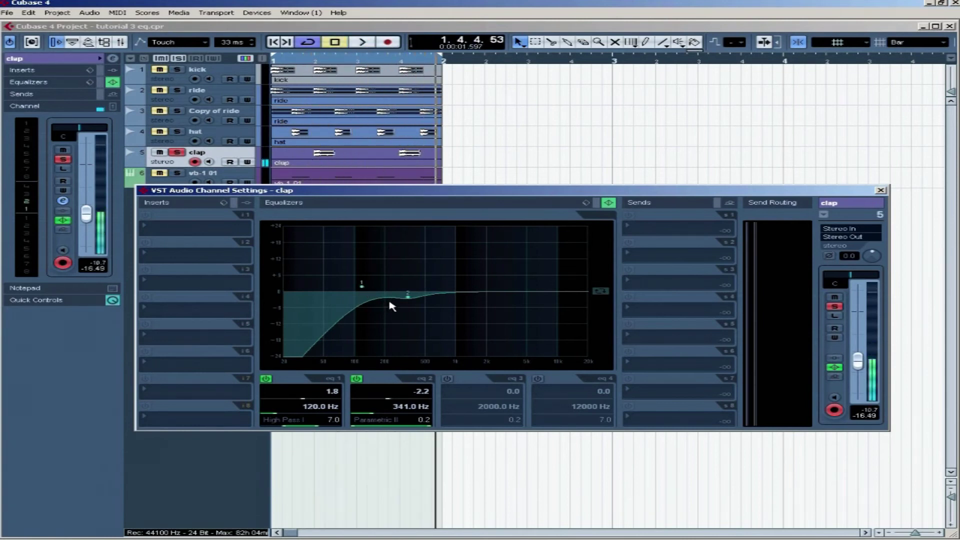
click(193, 175)
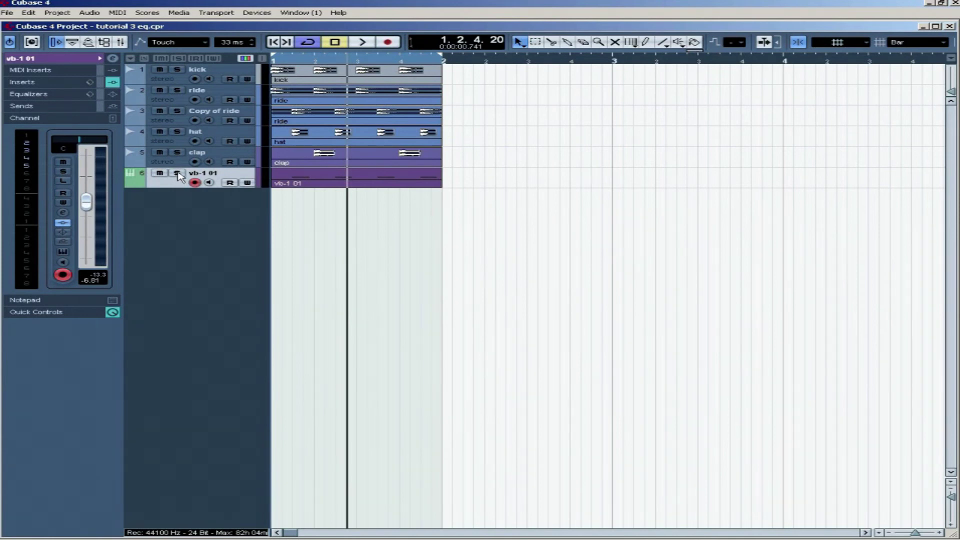
Enable the vb-1 01 bass's EQ band 3 as a narrow 2 dB boost at 2093 Hz.
key(space)
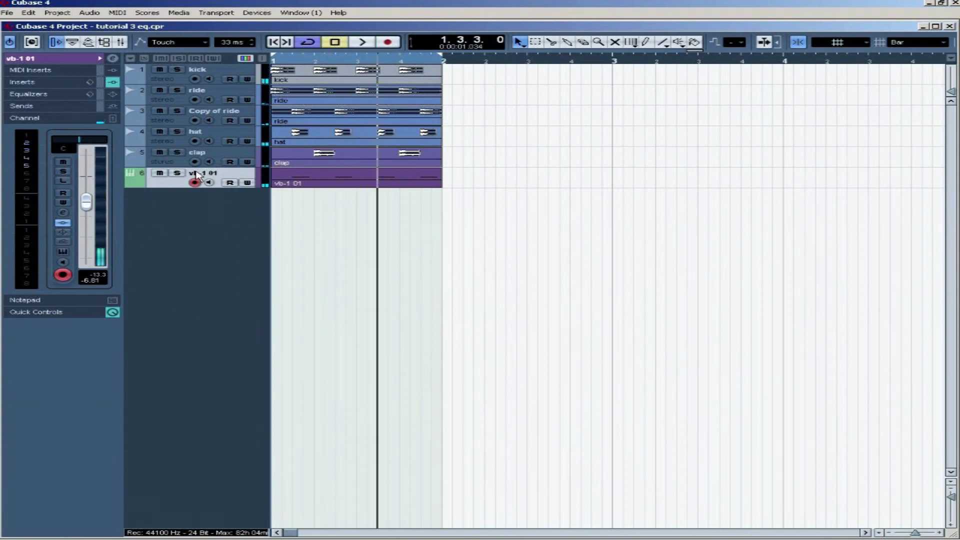
click(63, 212)
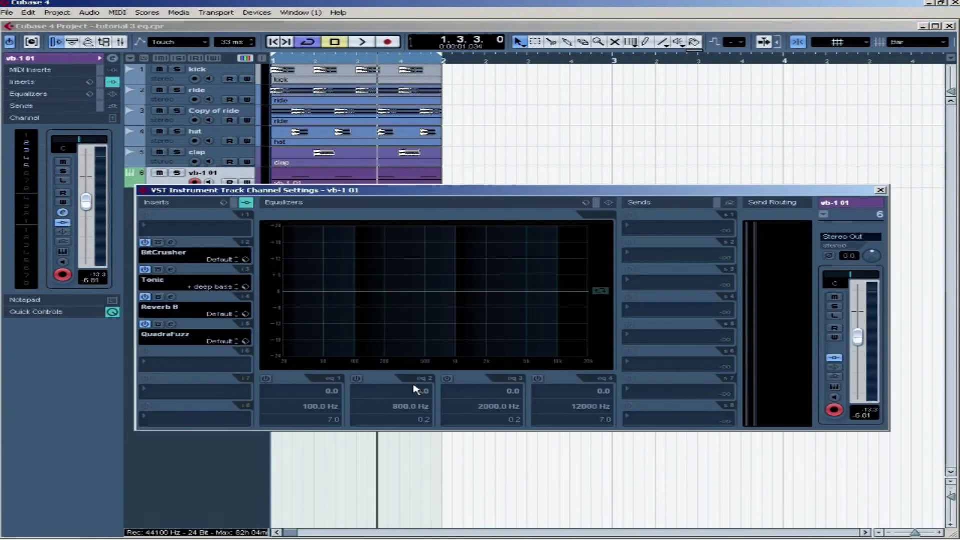
click(447, 379)
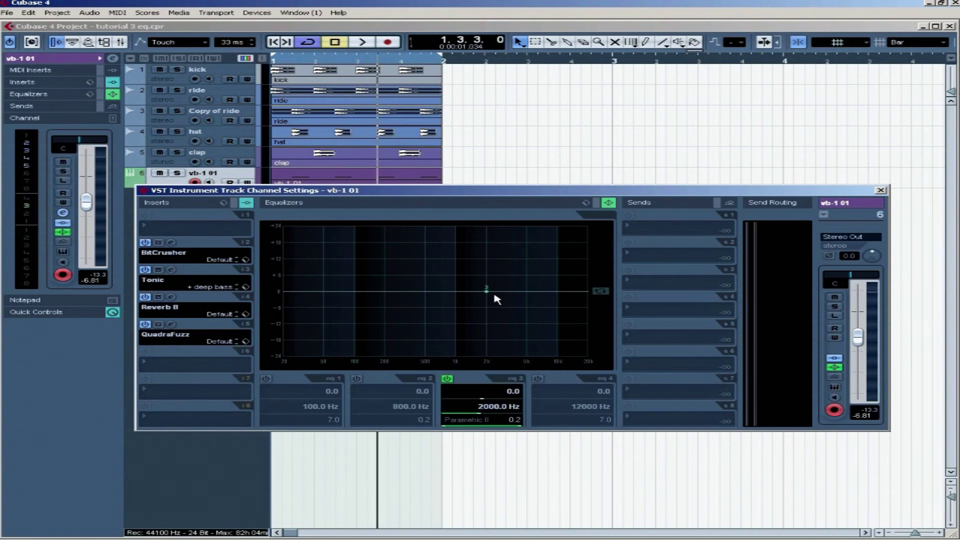
mouse_move(488, 293)
mouse_down()
mouse_move(439, 272)
mouse_move(480, 285)
mouse_up()
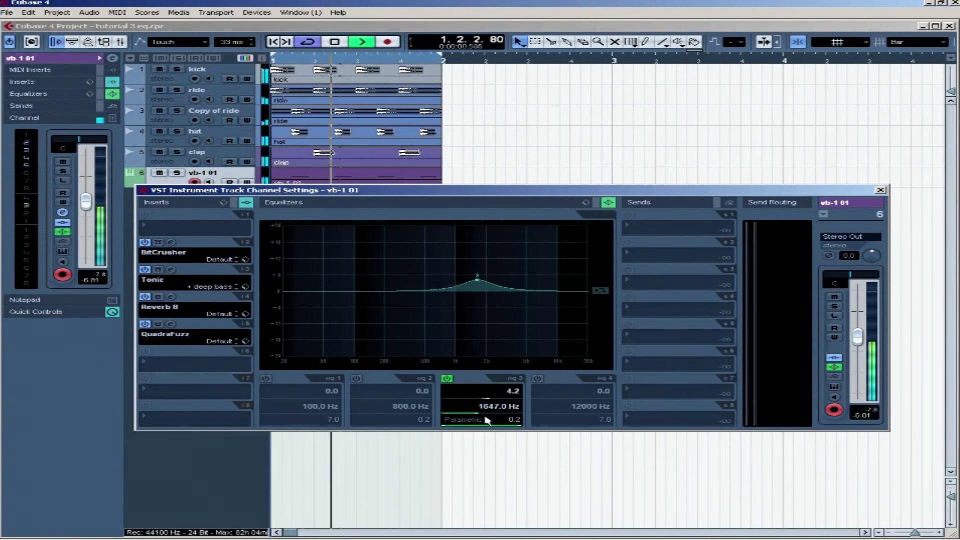
drag(499, 422, 521, 326)
mouse_move(479, 279)
mouse_down()
mouse_move(474, 257)
mouse_move(454, 260)
mouse_move(448, 275)
mouse_move(413, 273)
mouse_move(458, 300)
mouse_move(491, 286)
mouse_up()
drag(508, 421, 505, 430)
drag(495, 293, 354, 285)
Add a second 2 dB bass EQ boost on band 2 at 99 Hz.
click(356, 378)
scroll(358, 422, up, 10)
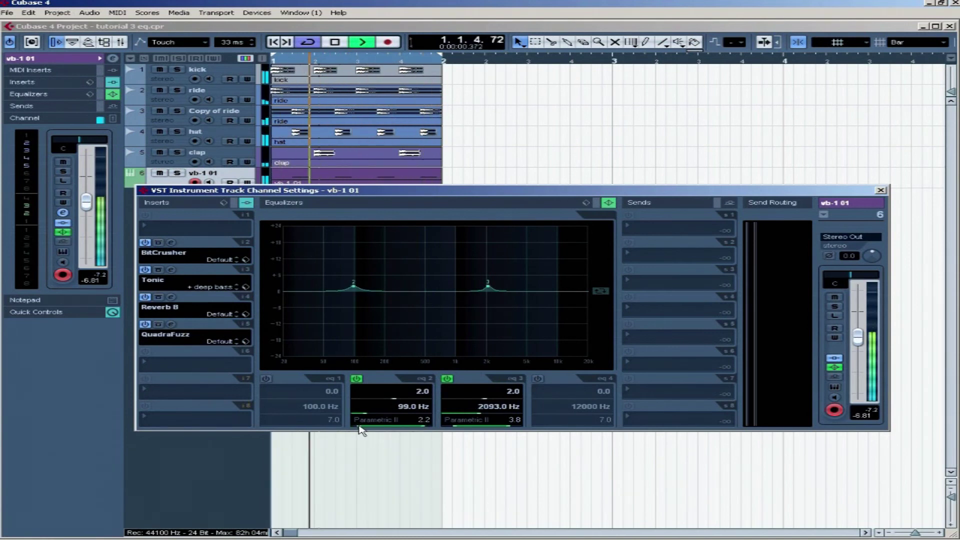
key(space)
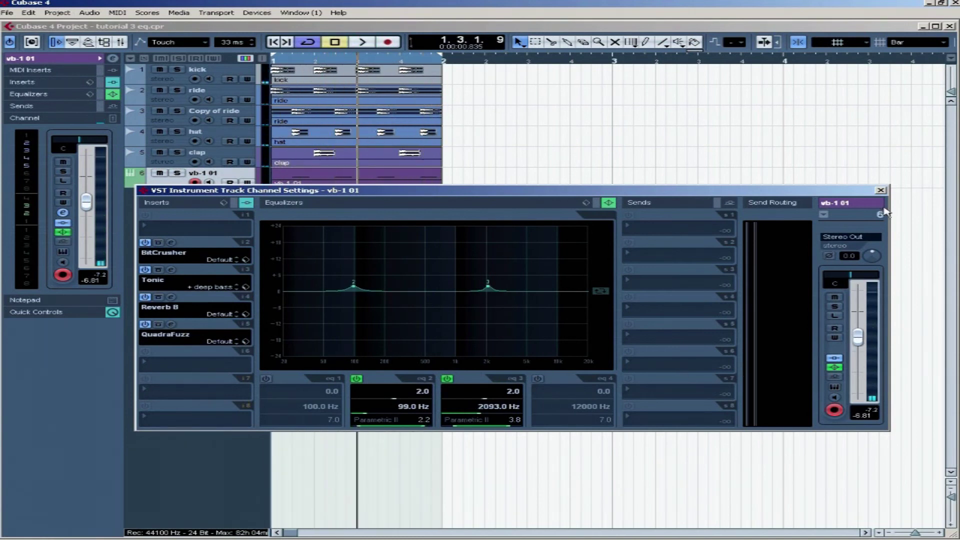
click(879, 191)
Shorten all four B0 notes in the vb-1 01 part to length 0.0.1.14.
double_click(287, 182)
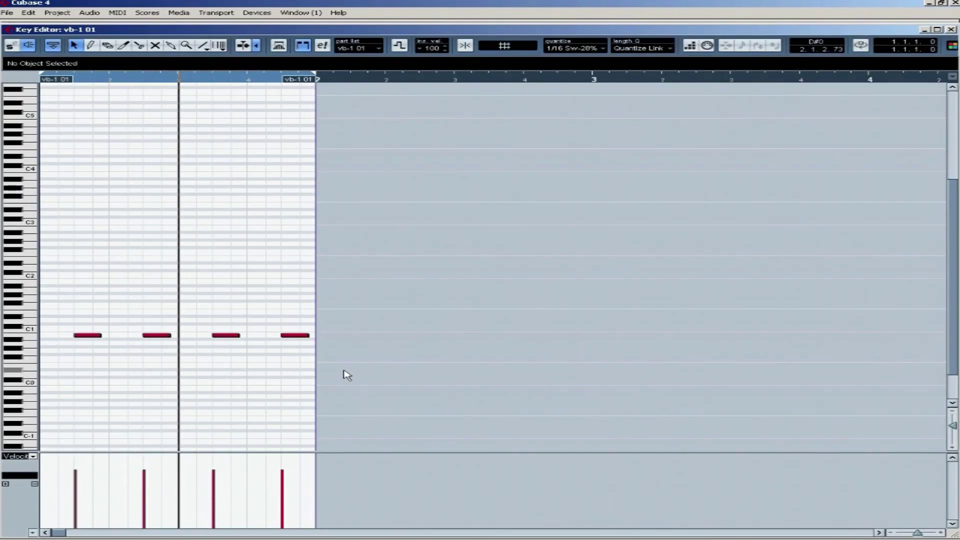
key(ctrl+a)
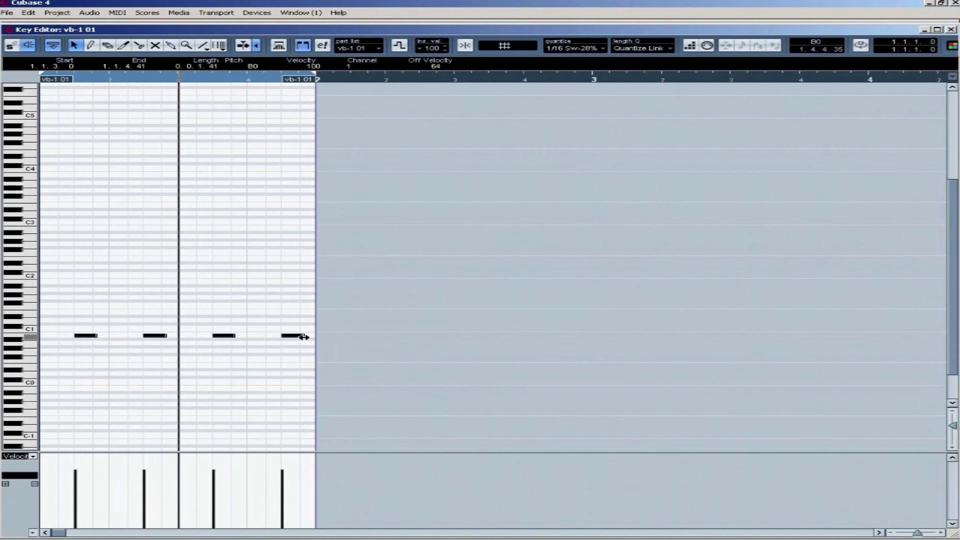
key(space)
key(space)
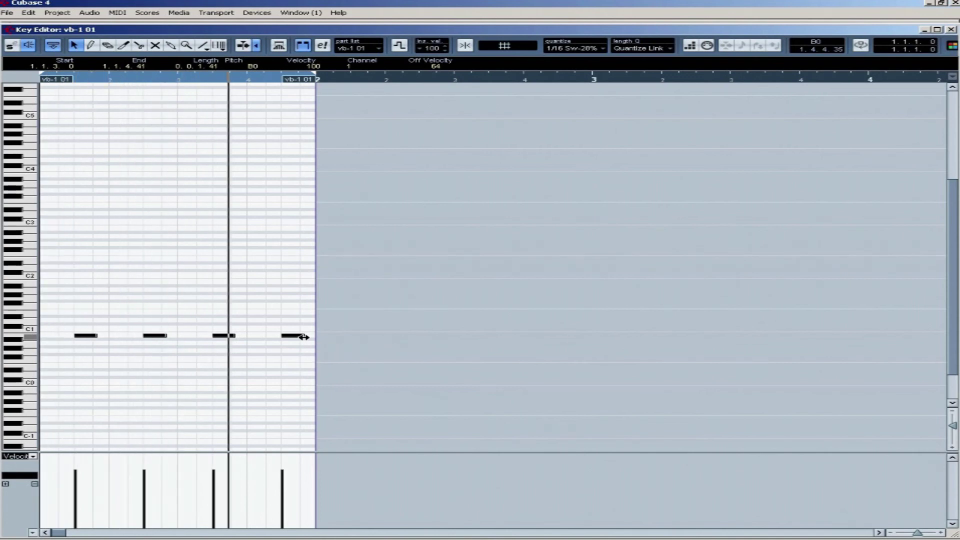
drag(304, 337, 300, 336)
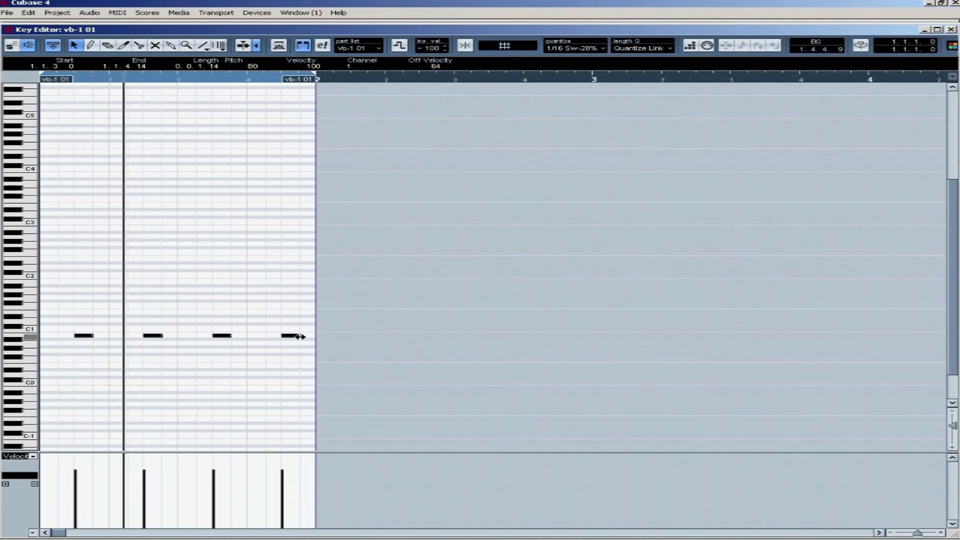
click(952, 30)
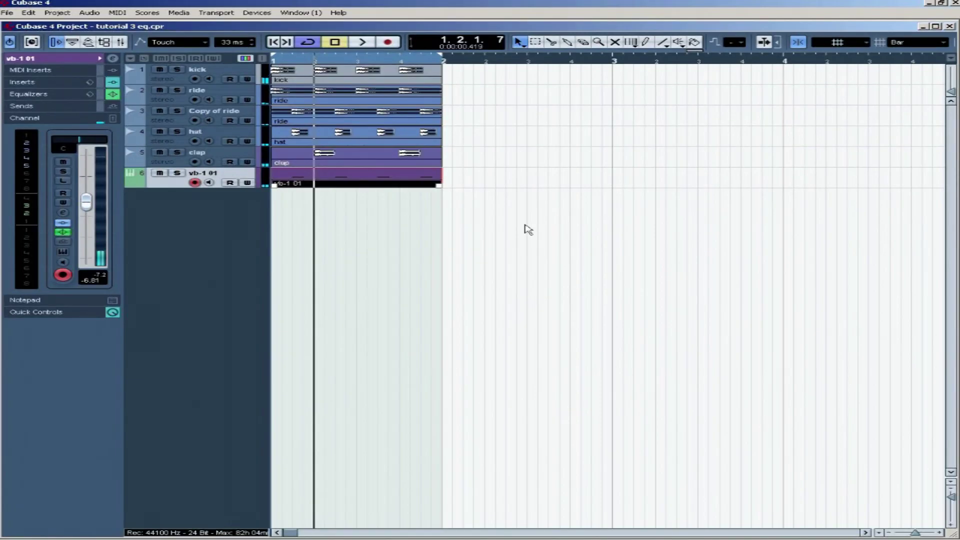
Set the bass's Reverb B to 10% room size, 0.20 s reverb time and about 6% mix.
click(64, 213)
click(171, 297)
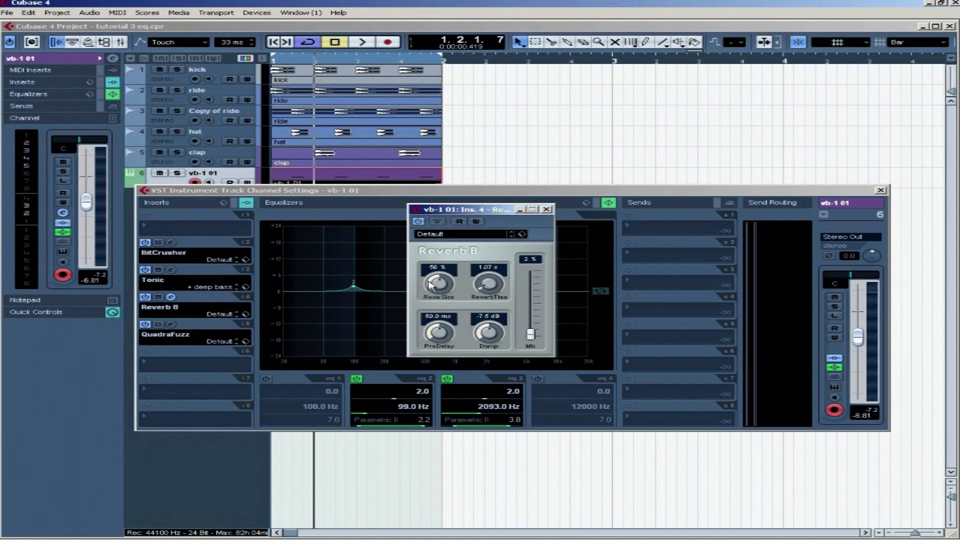
drag(439, 282, 483, 295)
click(489, 269)
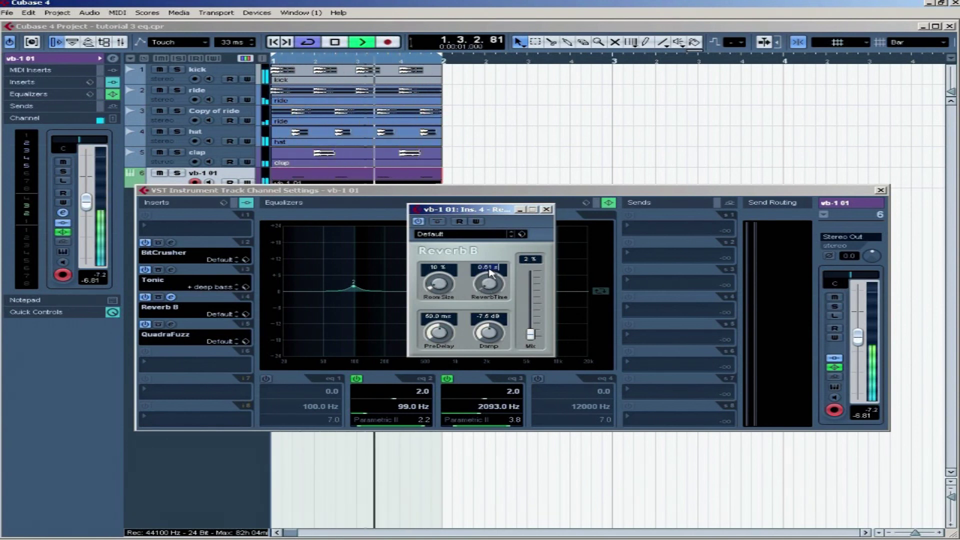
text(0.2)
key(Return)
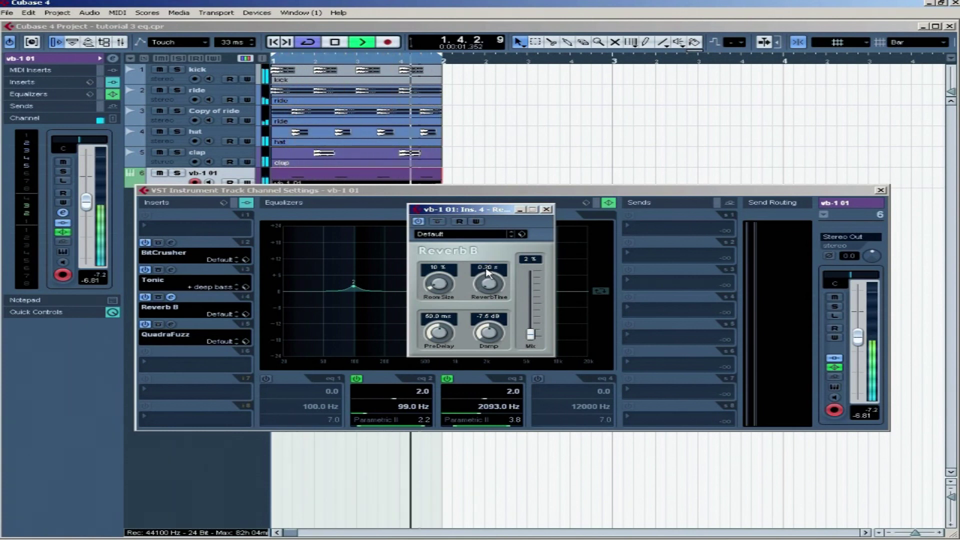
click(531, 324)
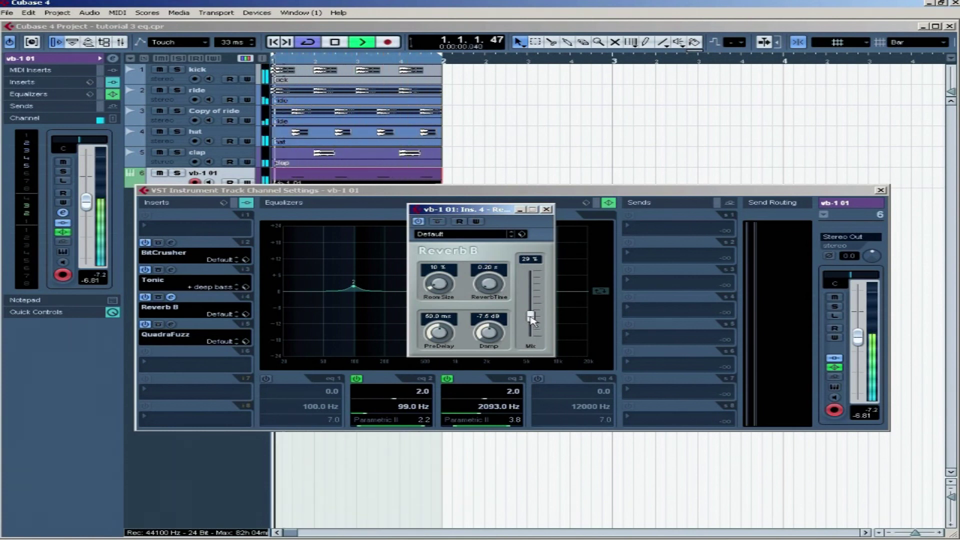
drag(531, 328, 531, 335)
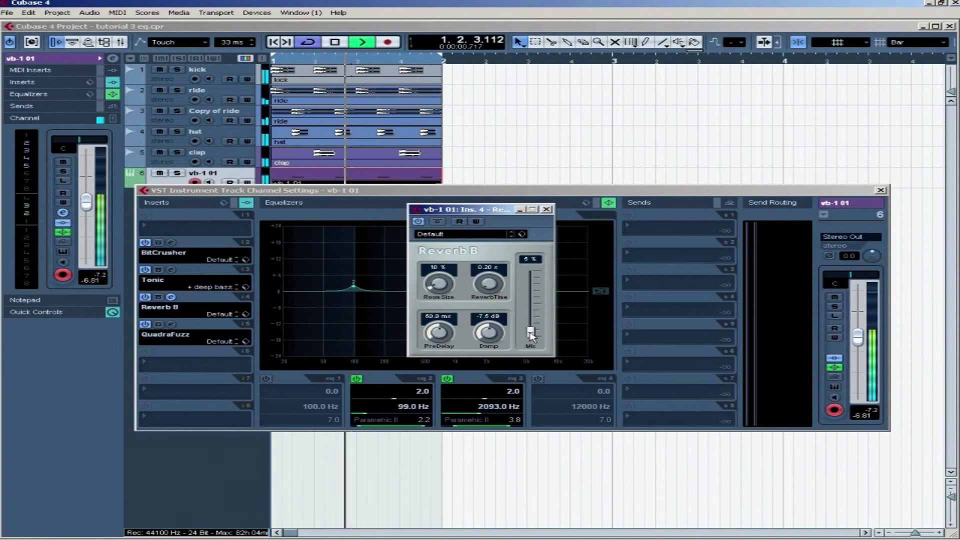
key(space)
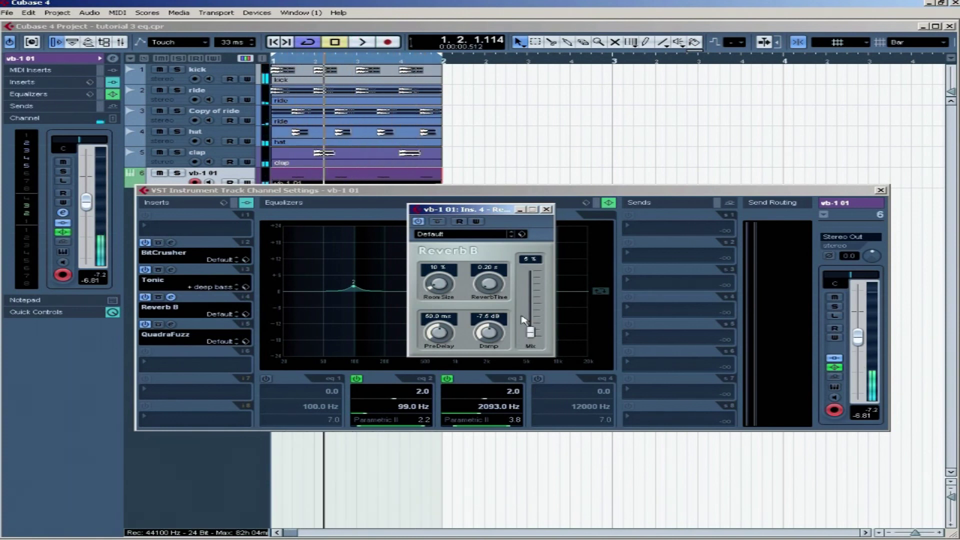
Reorder the bass inserts to Tonic, Reverb B, BitCrusher, QuadraFuzz and play to check.
click(171, 298)
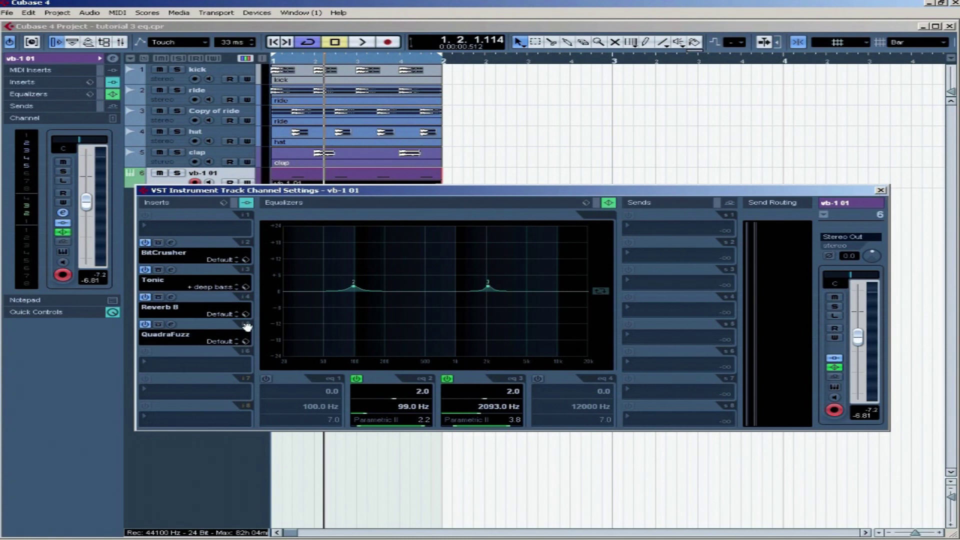
mouse_move(245, 358)
mouse_down()
mouse_move(245, 335)
mouse_move(244, 353)
mouse_up()
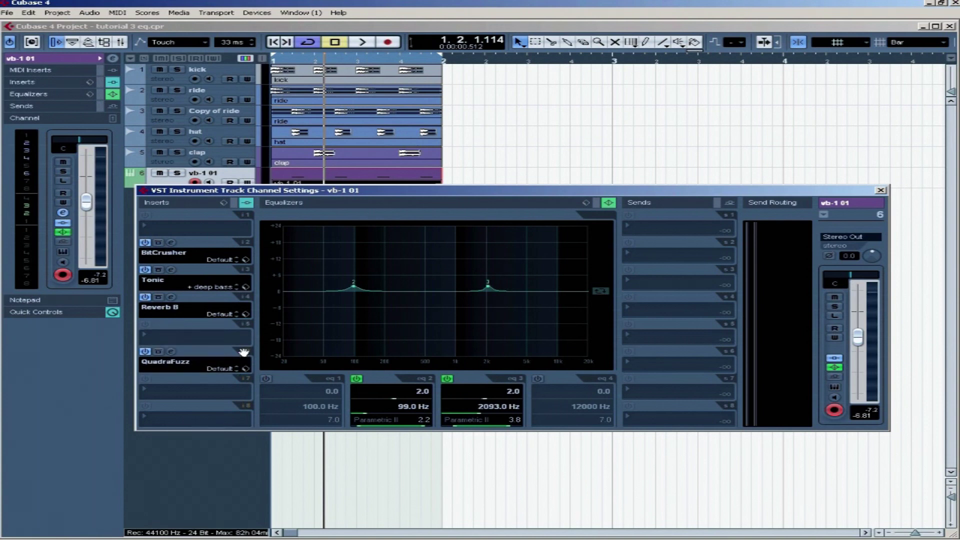
drag(237, 299, 254, 342)
key(space)
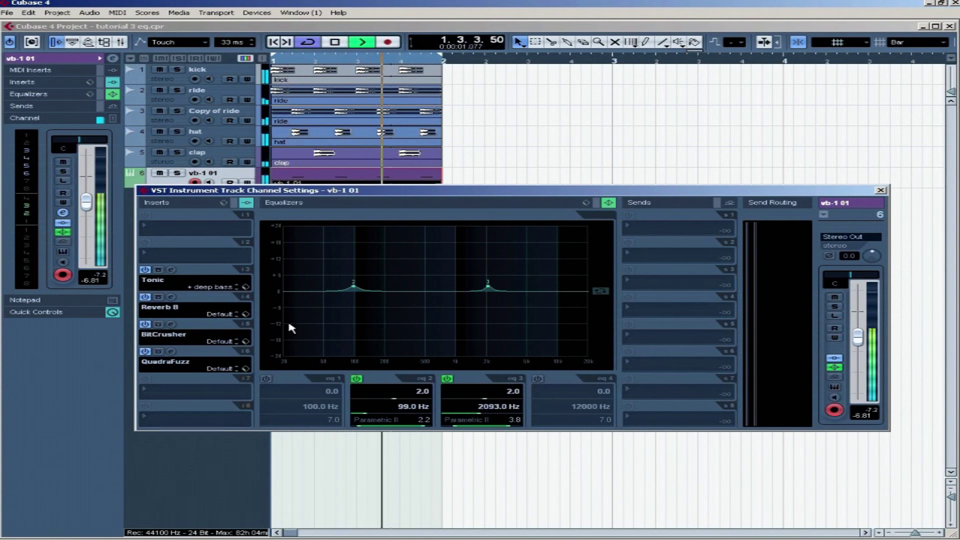
key(space)
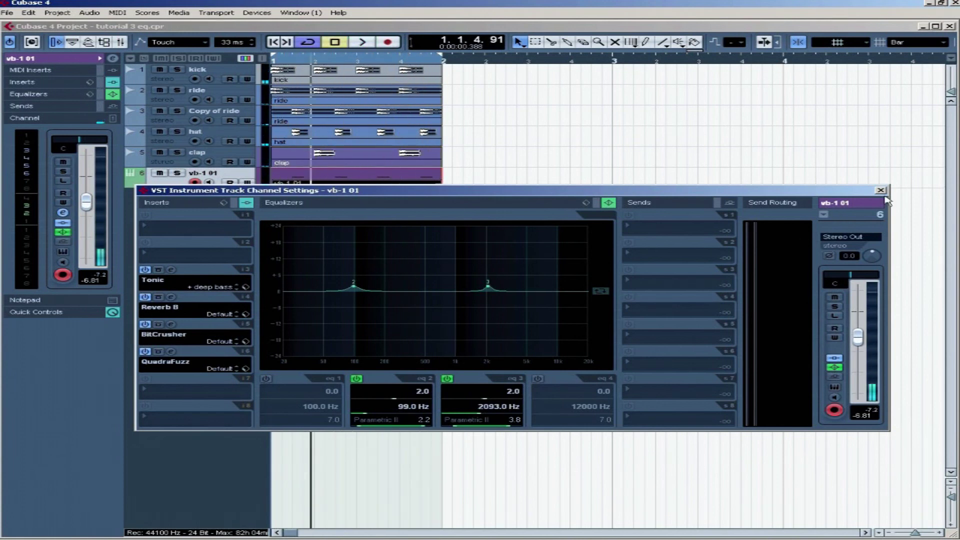